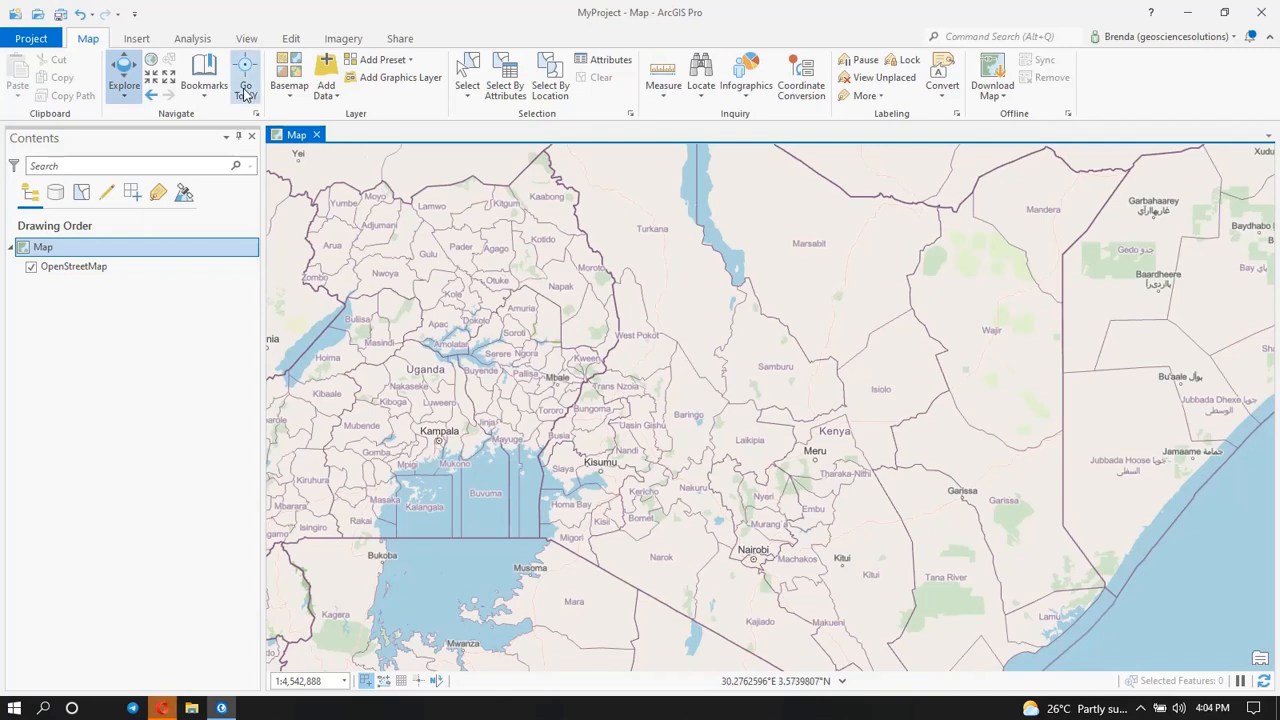
pyautogui.click(291, 98)
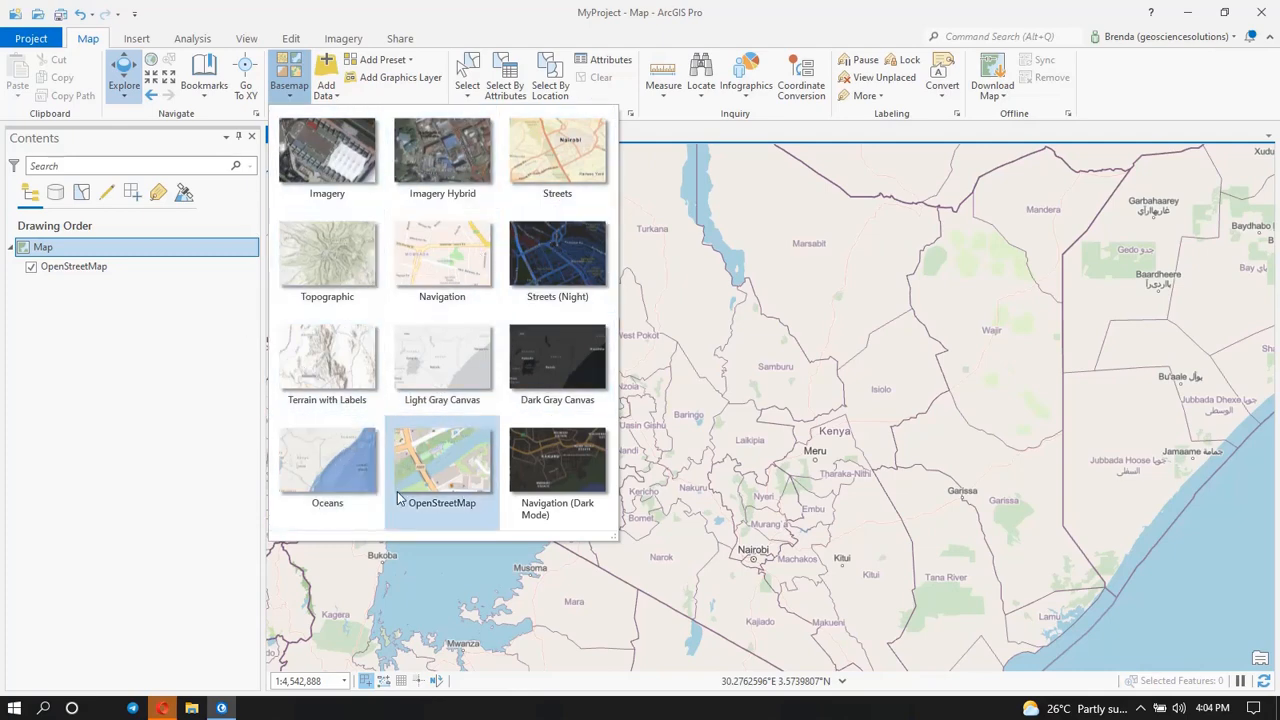
pyautogui.click(2, 505)
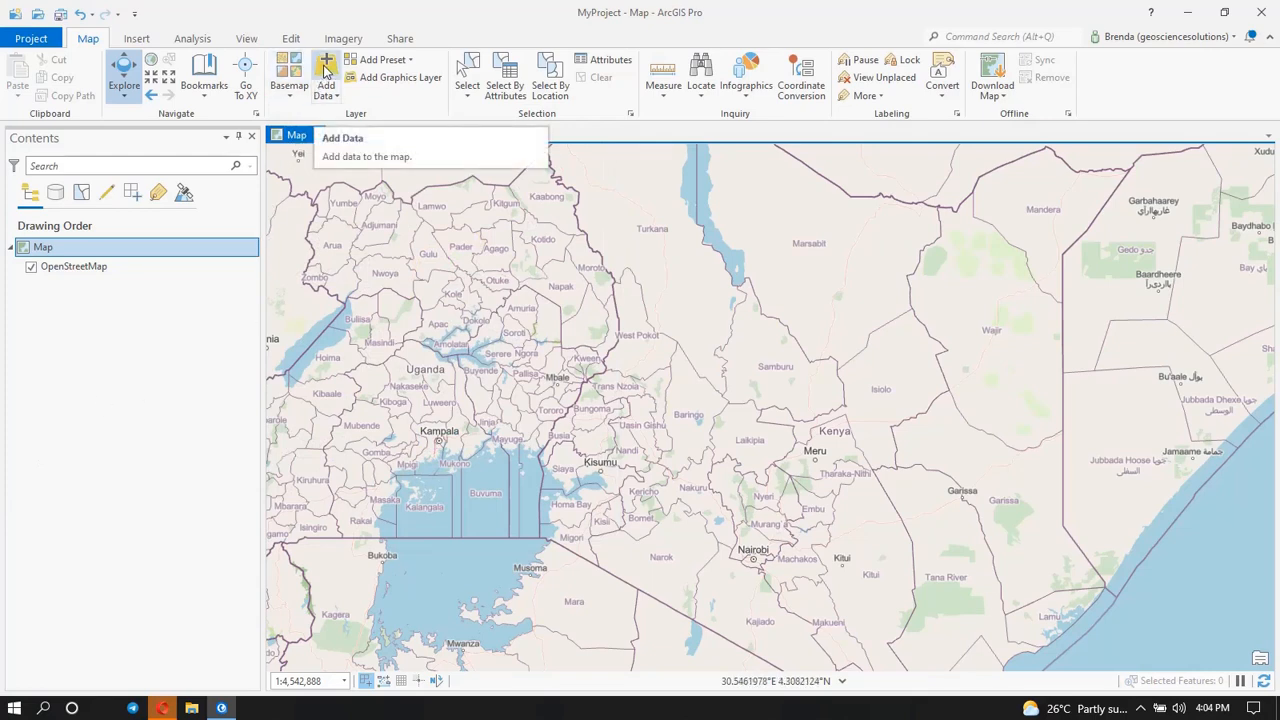
# Step: Add the ken_roads.shp shapefile from the ken_roads folder to the map
pyautogui.click(325, 70)
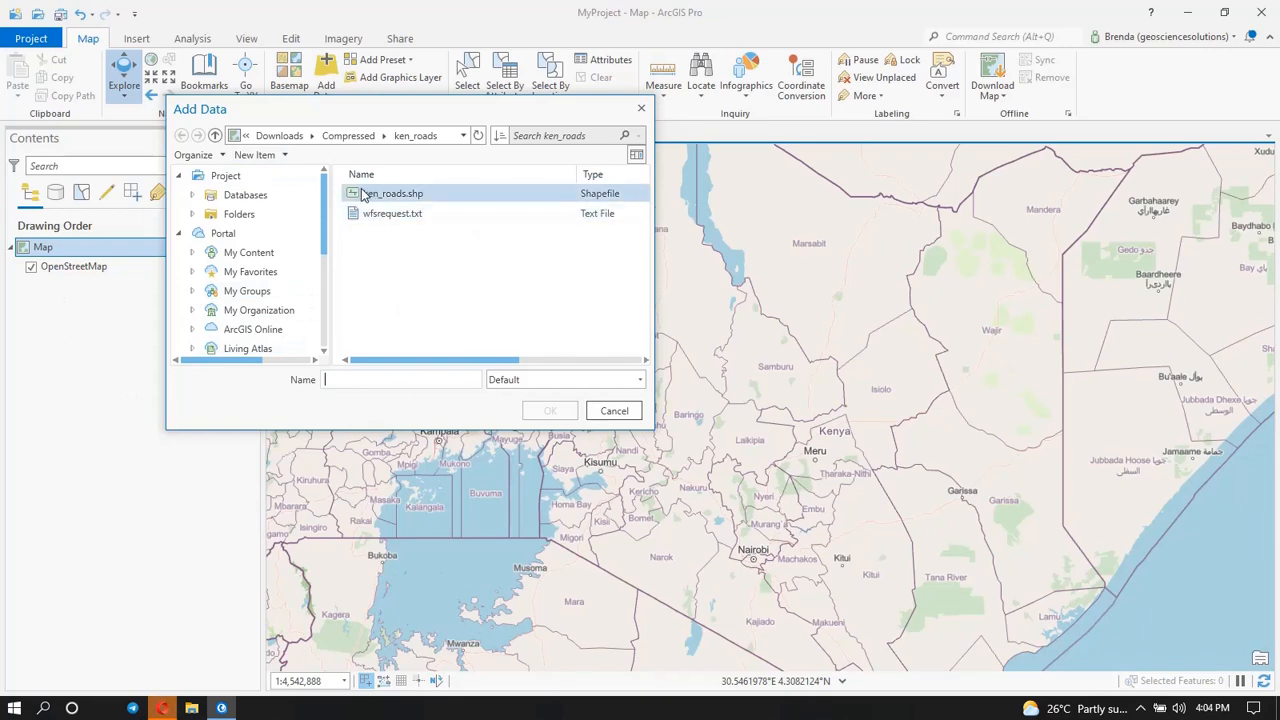
pyautogui.click(404, 197)
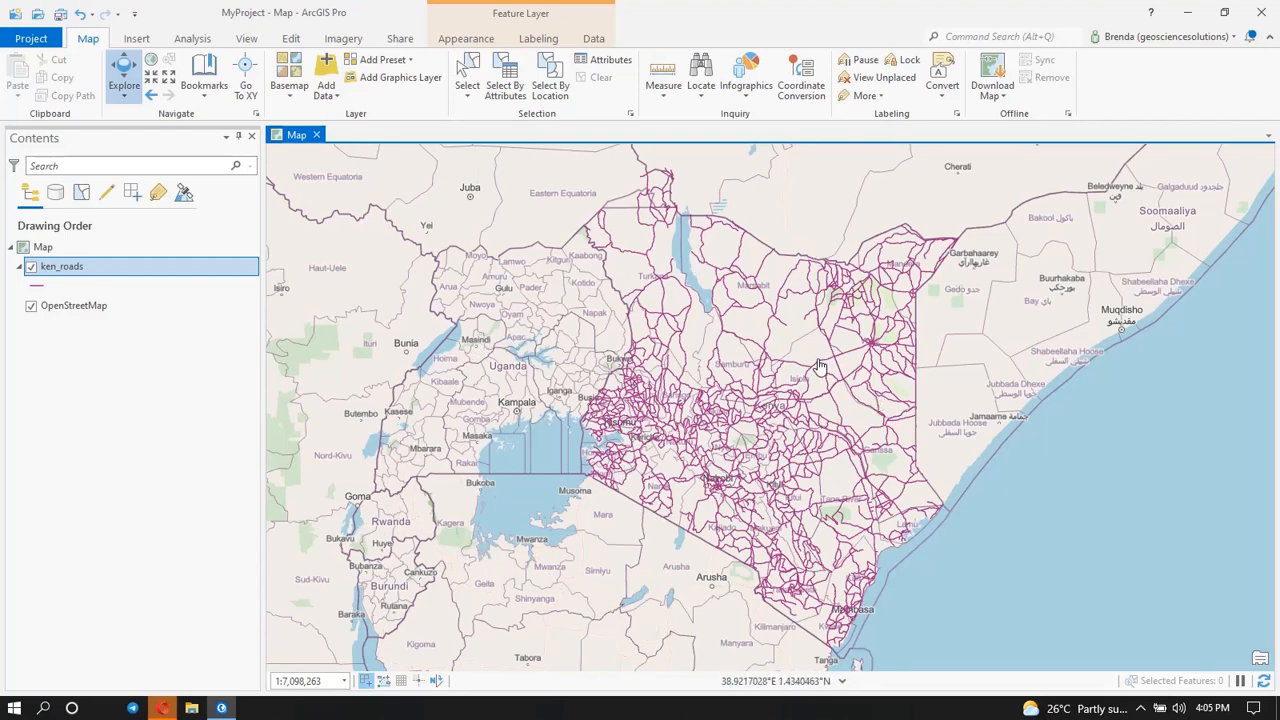
# Step: Check which map layers are editable, switching editing for ken_roads off and on, and return to the drawing order list
pyautogui.click(290, 38)
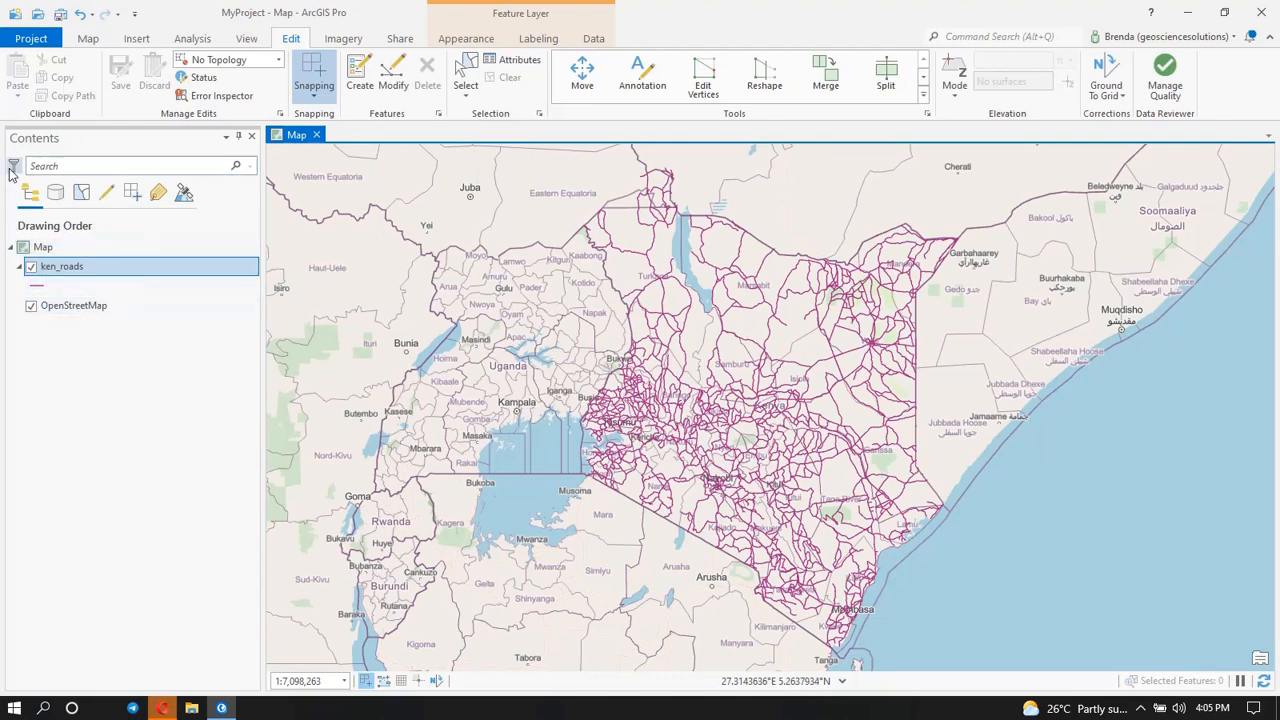
pyautogui.click(107, 195)
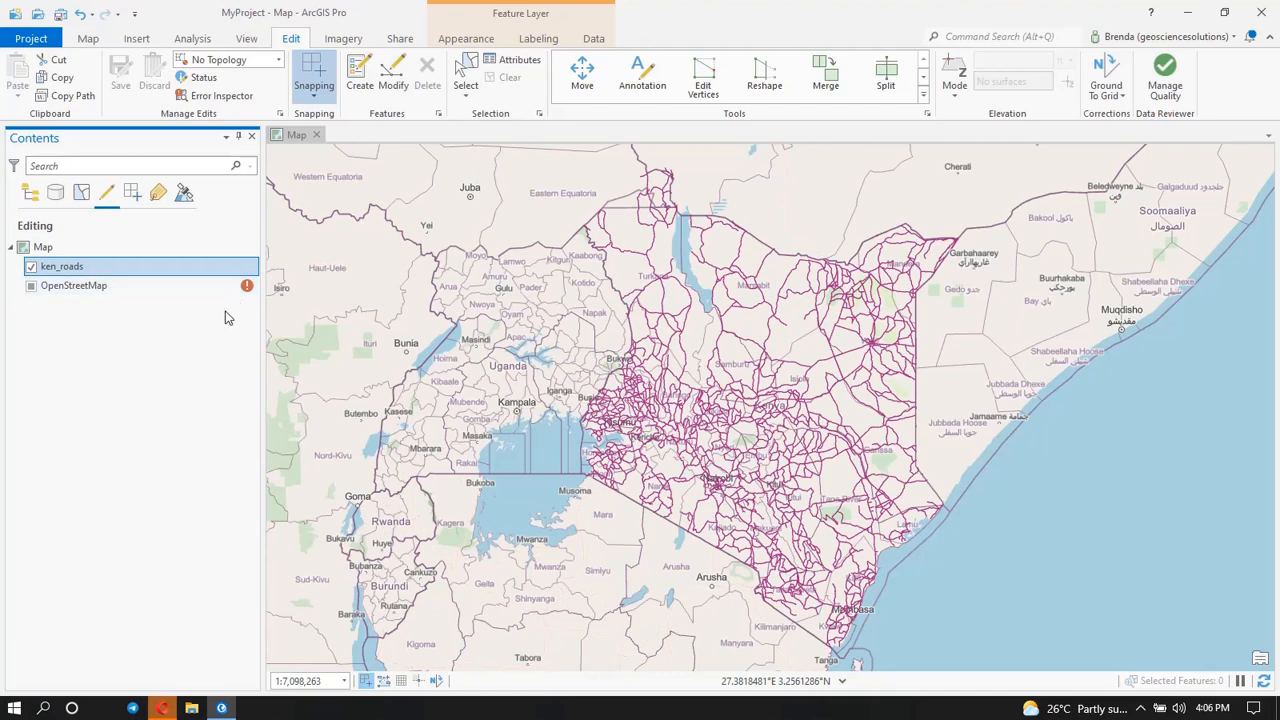
pyautogui.click(31, 268)
pyautogui.click(31, 268)
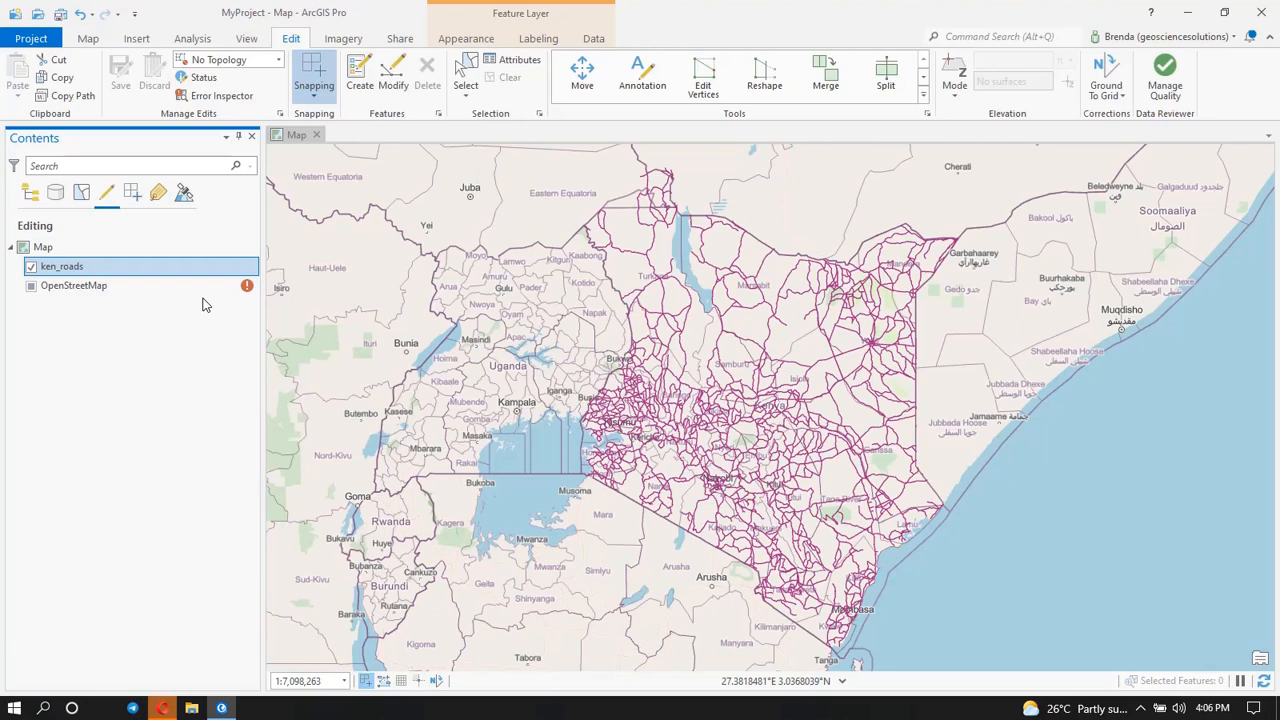
pyautogui.click(29, 195)
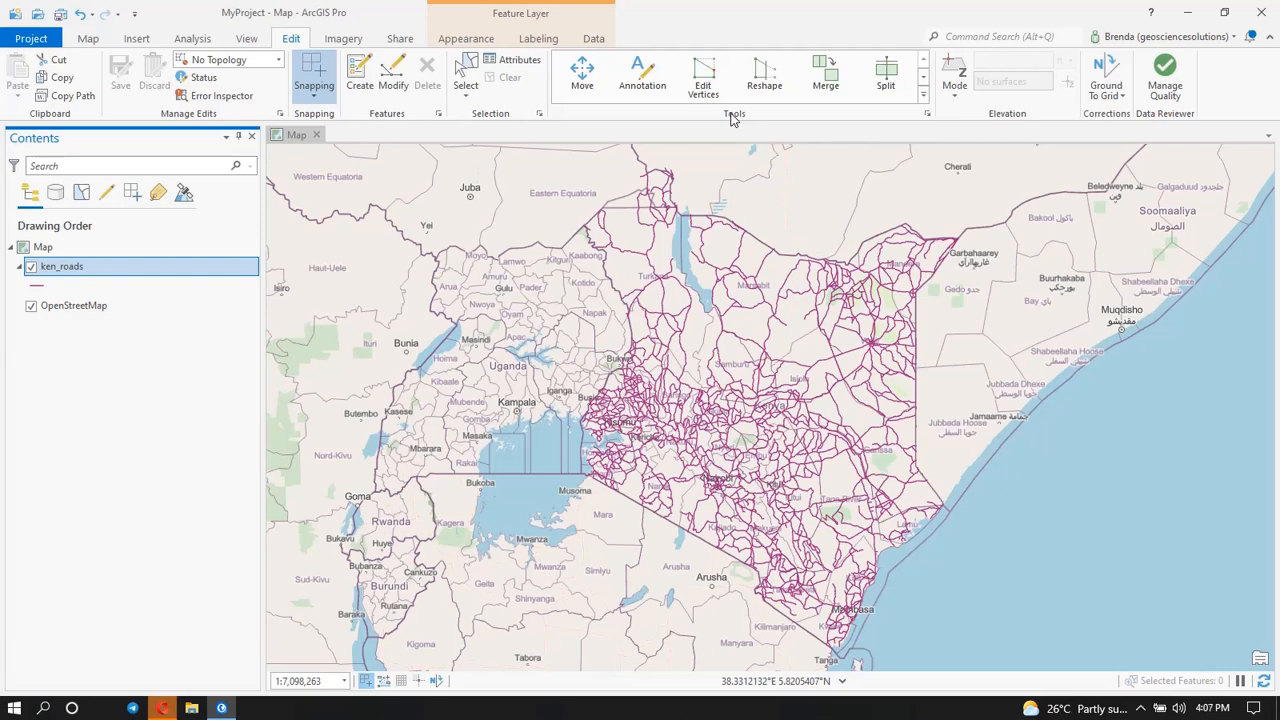
# Step: Draw a new ken_roads line feature with several vertices north of Samburu, snapped between the two existing north-south roads
pyautogui.click(360, 72)
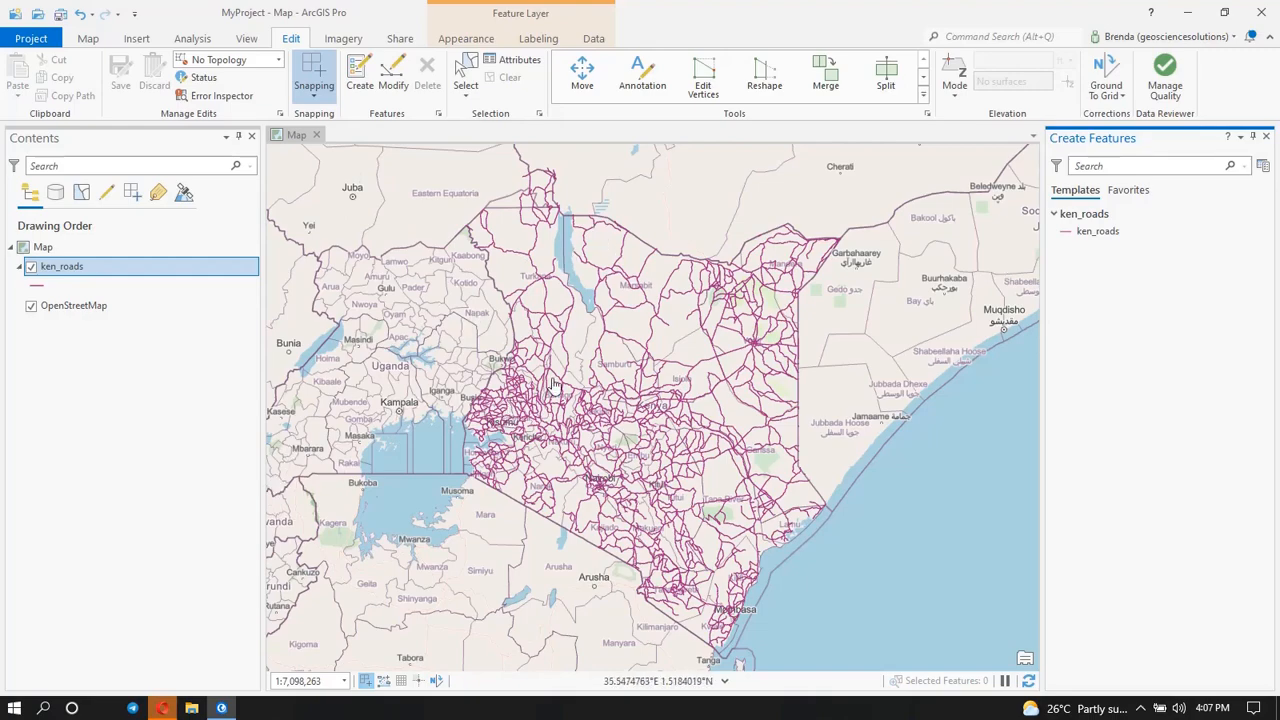
pyautogui.scroll(3, 561, 388)
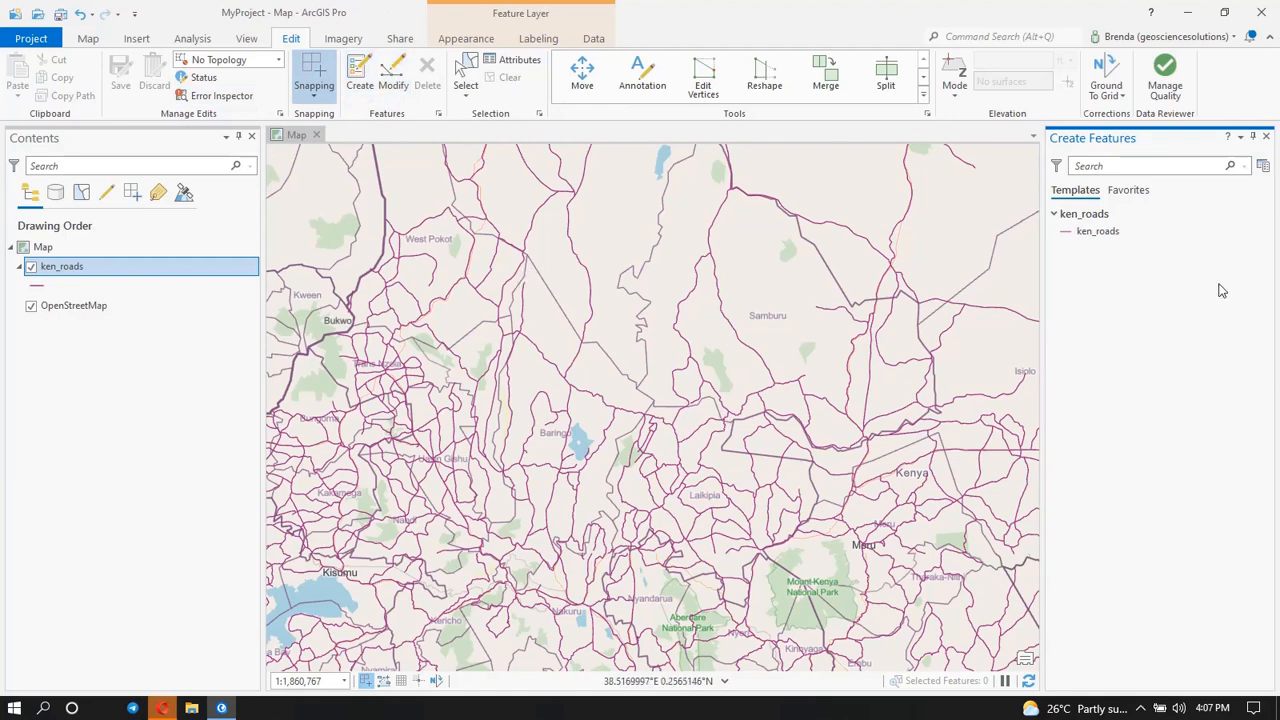
pyautogui.click(1098, 231)
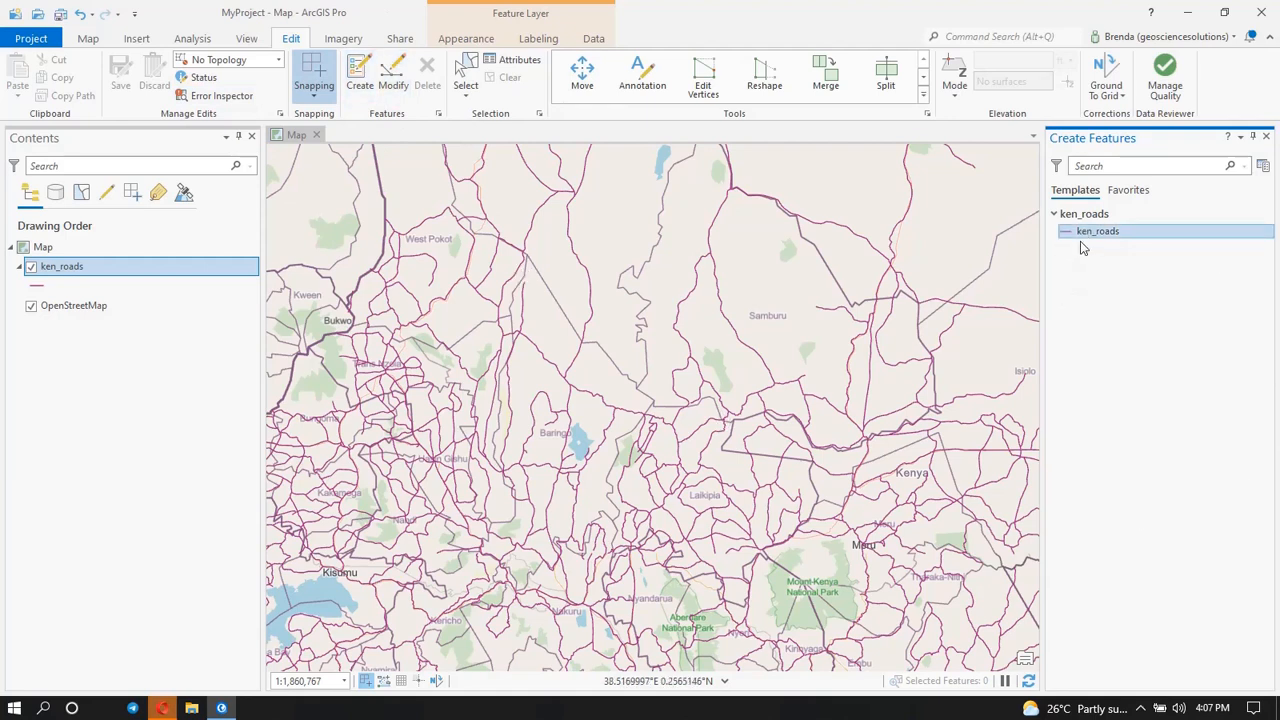
pyautogui.click(1102, 236)
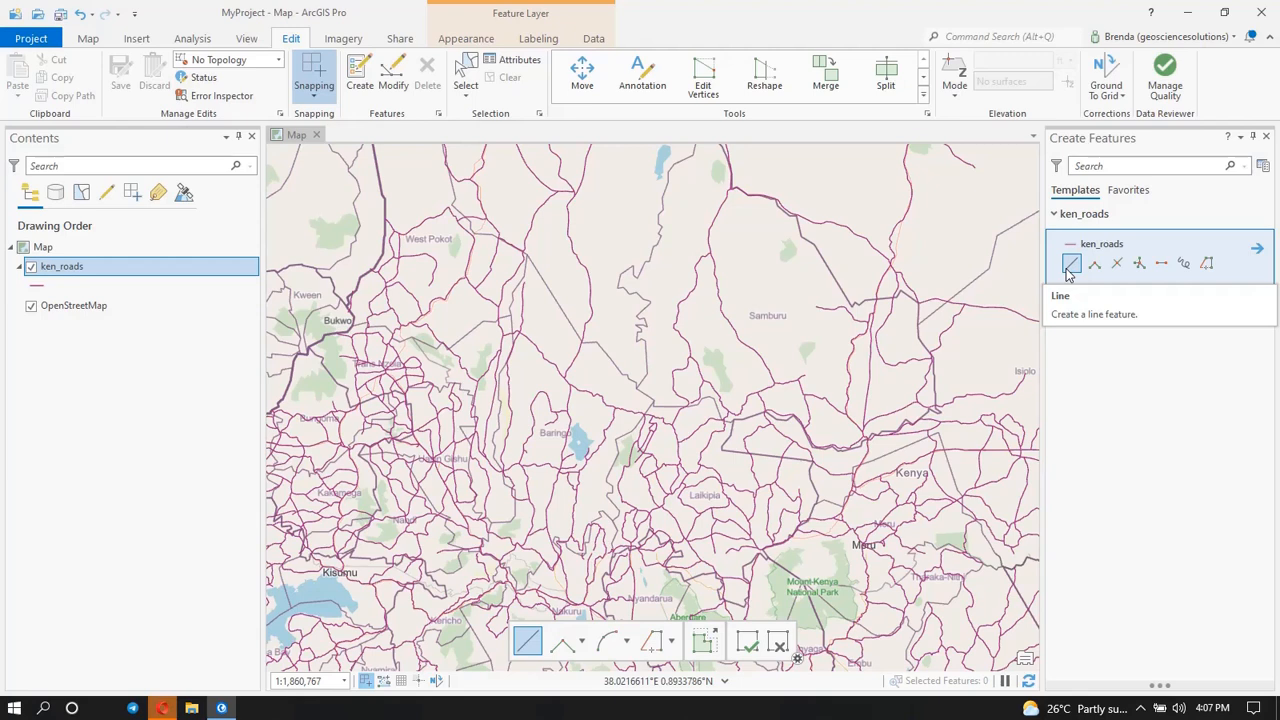
pyautogui.click(1069, 266)
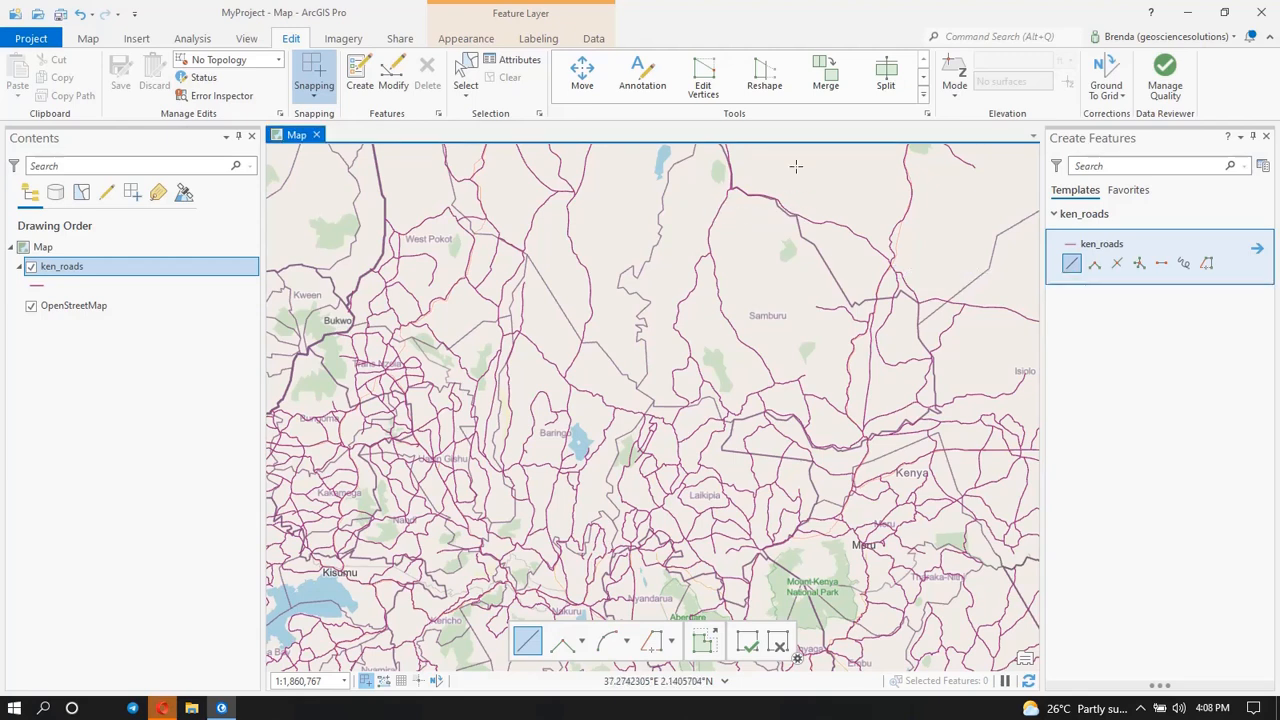
pyautogui.click(731, 189)
pyautogui.click(765, 168)
pyautogui.click(795, 178)
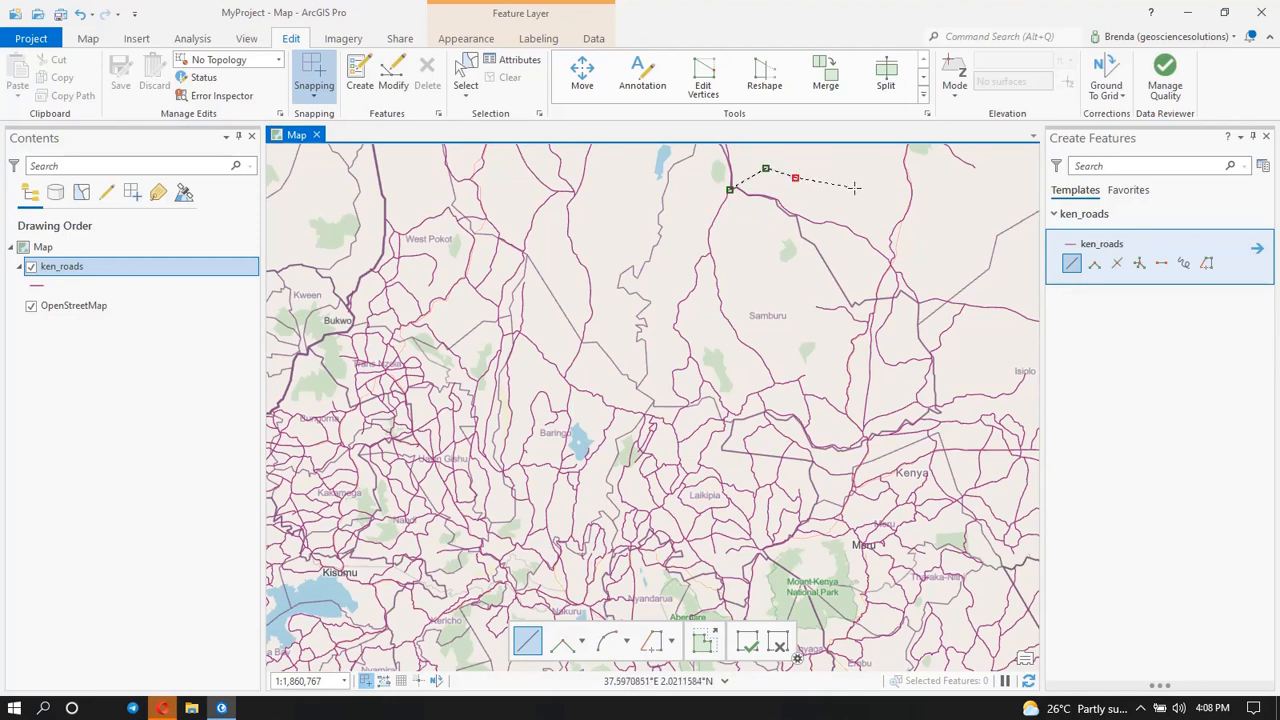
pyautogui.click(853, 188)
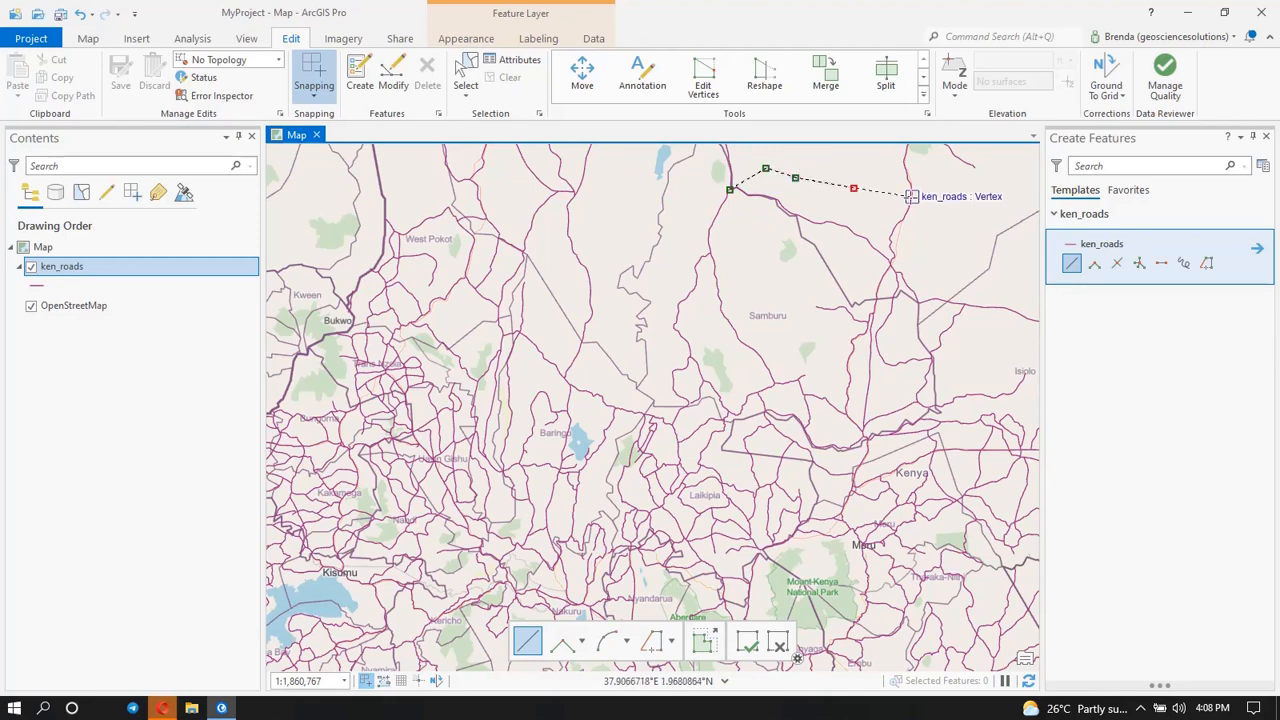
pyautogui.rightClick(910, 196)
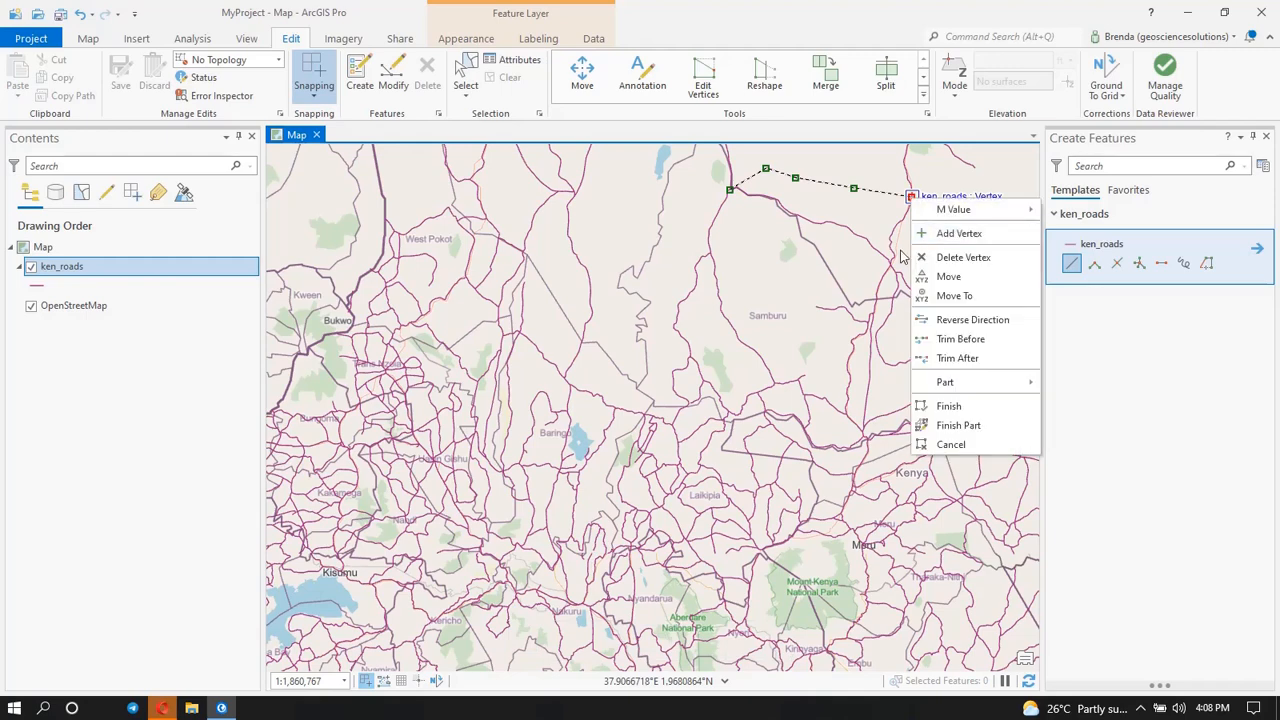
pyautogui.click(898, 194)
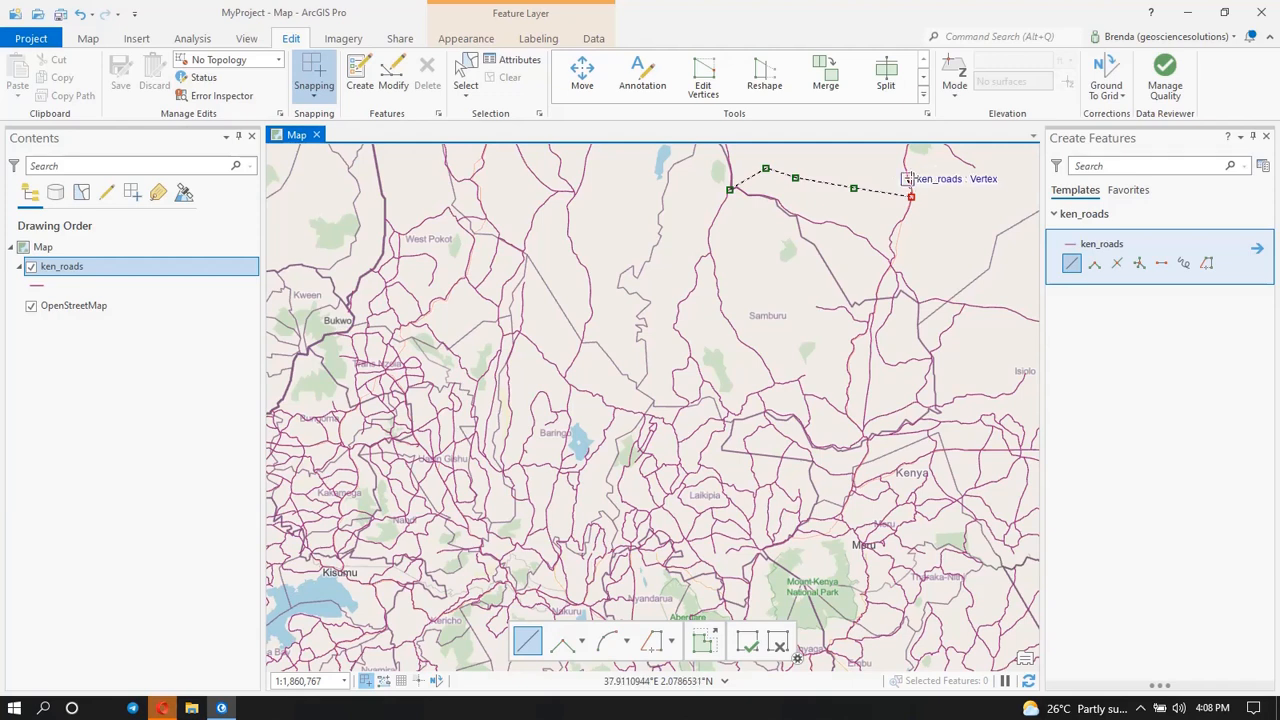
pyautogui.doubleClick(906, 180)
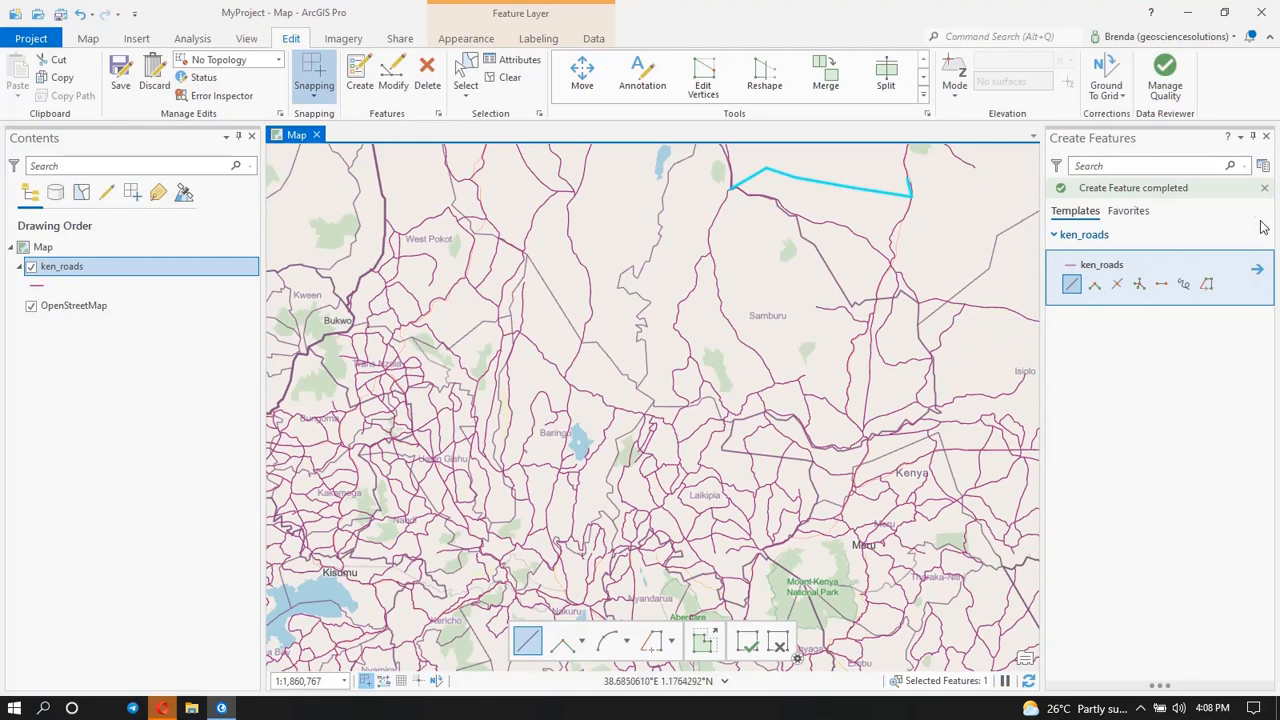
# Step: Show the attribute fields of the ken_roads template and dock the Modify Features tools together with Create Features
pyautogui.click(1258, 272)
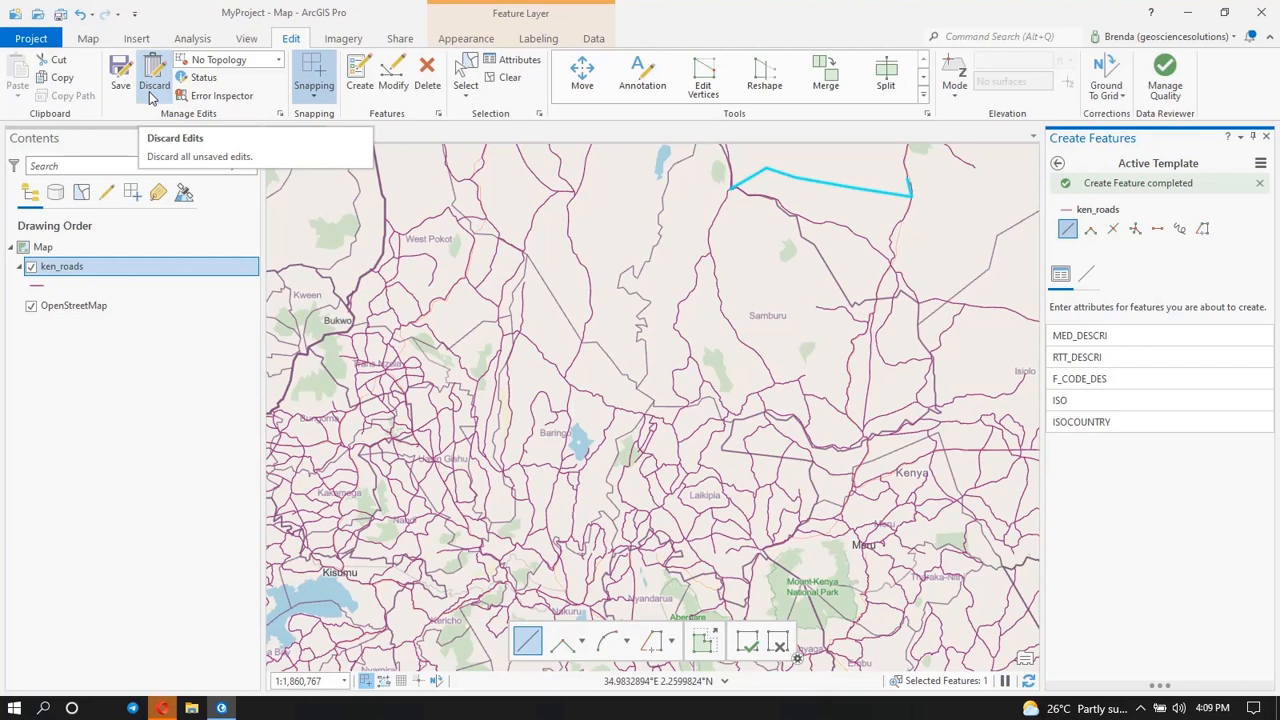
pyautogui.click(398, 78)
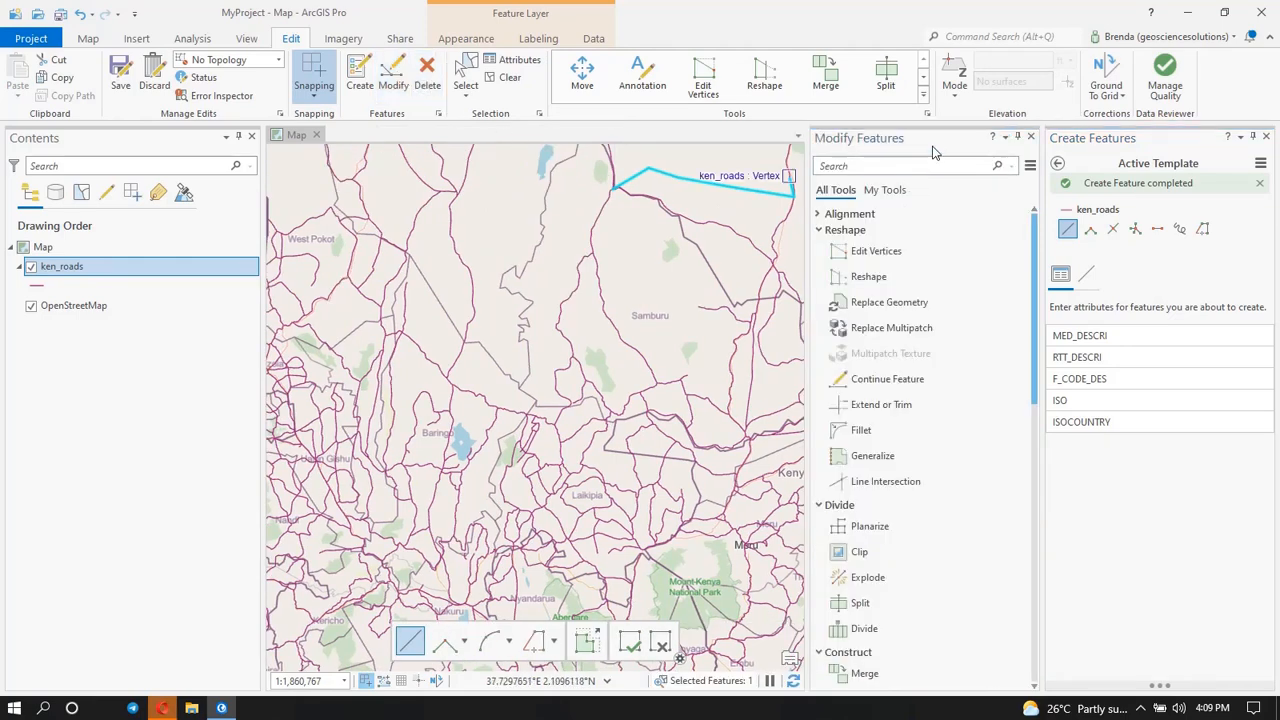
pyautogui.moveTo(932, 134); pyautogui.dragTo(1254, 130)
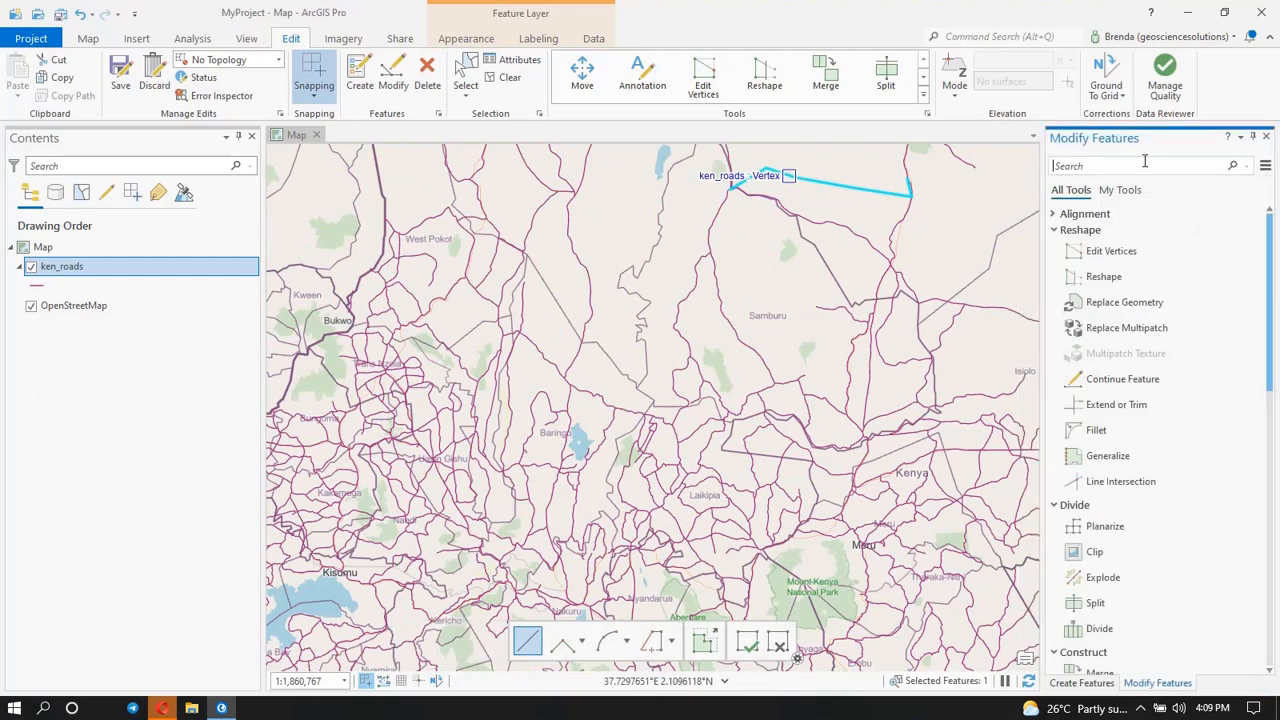
# Step: Move the newly drawn road line a short distance south with the Move tool
pyautogui.click(1053, 215)
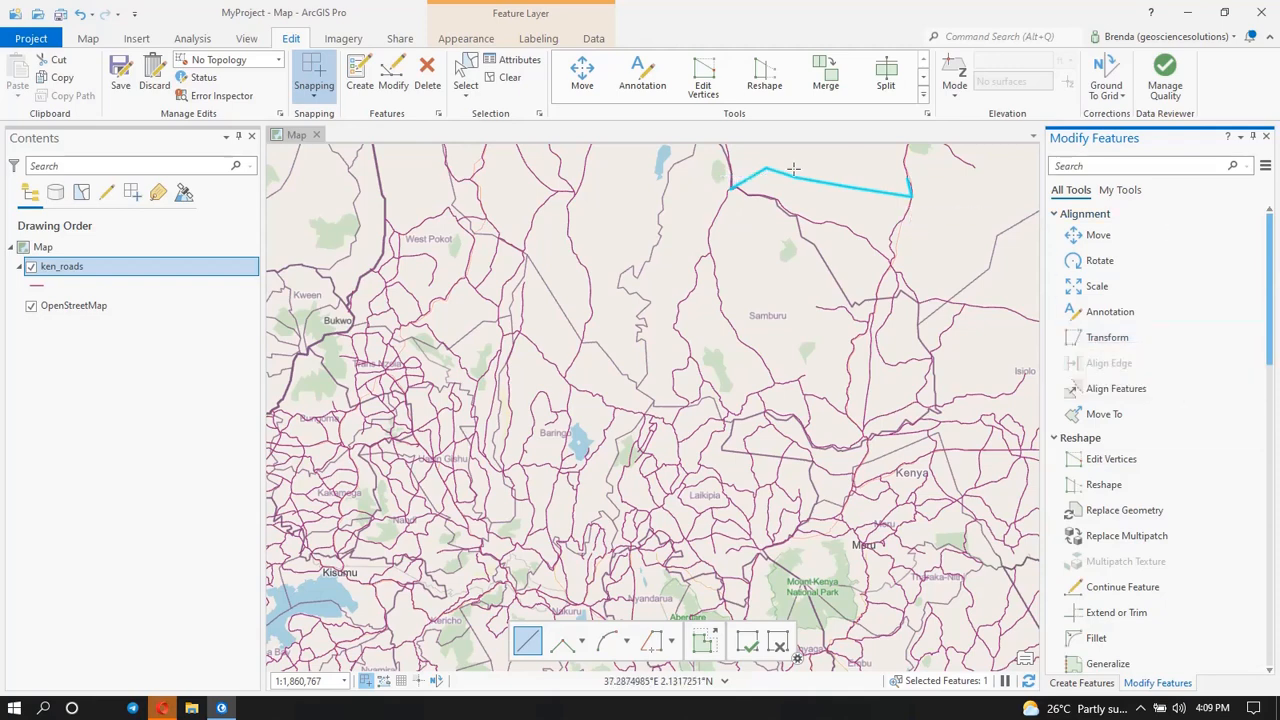
pyautogui.click(1095, 260)
pyautogui.click(1098, 235)
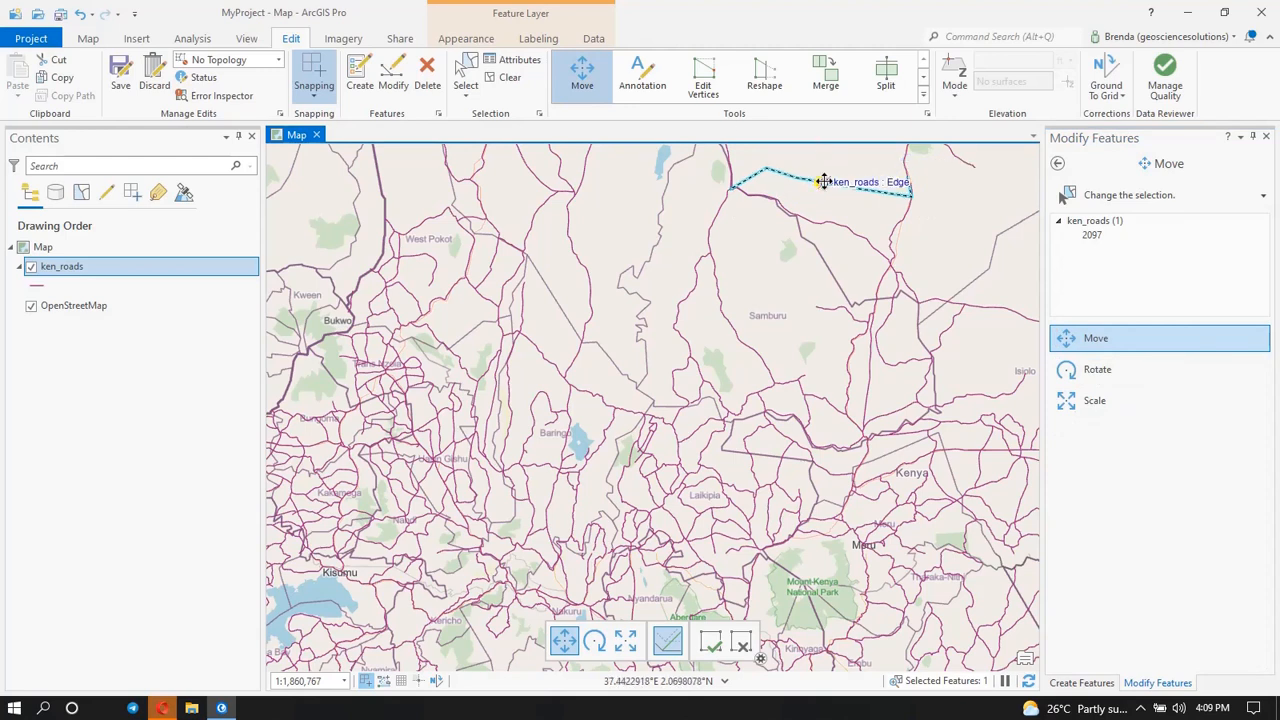
pyautogui.moveTo(821, 182); pyautogui.dragTo(823, 209)
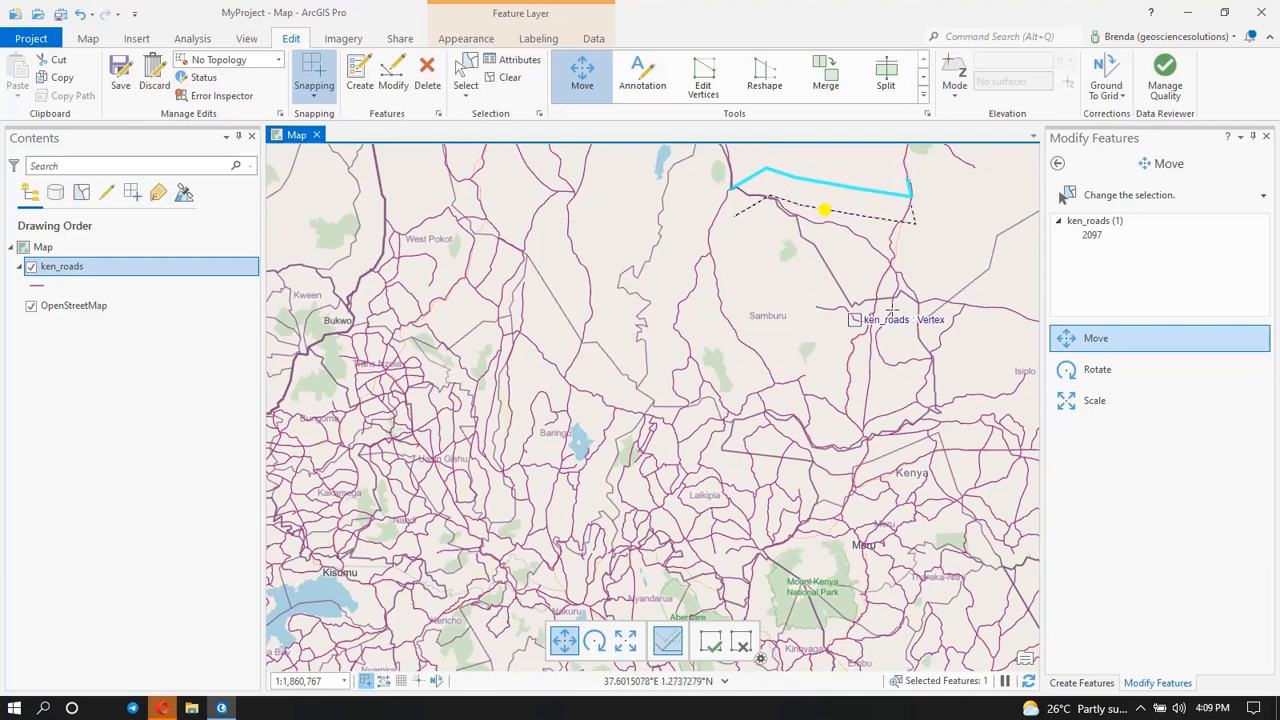
# Step: Commit the move and rotate the new road line around its anchor point so it runs roughly north-south
pyautogui.click(1135, 373)
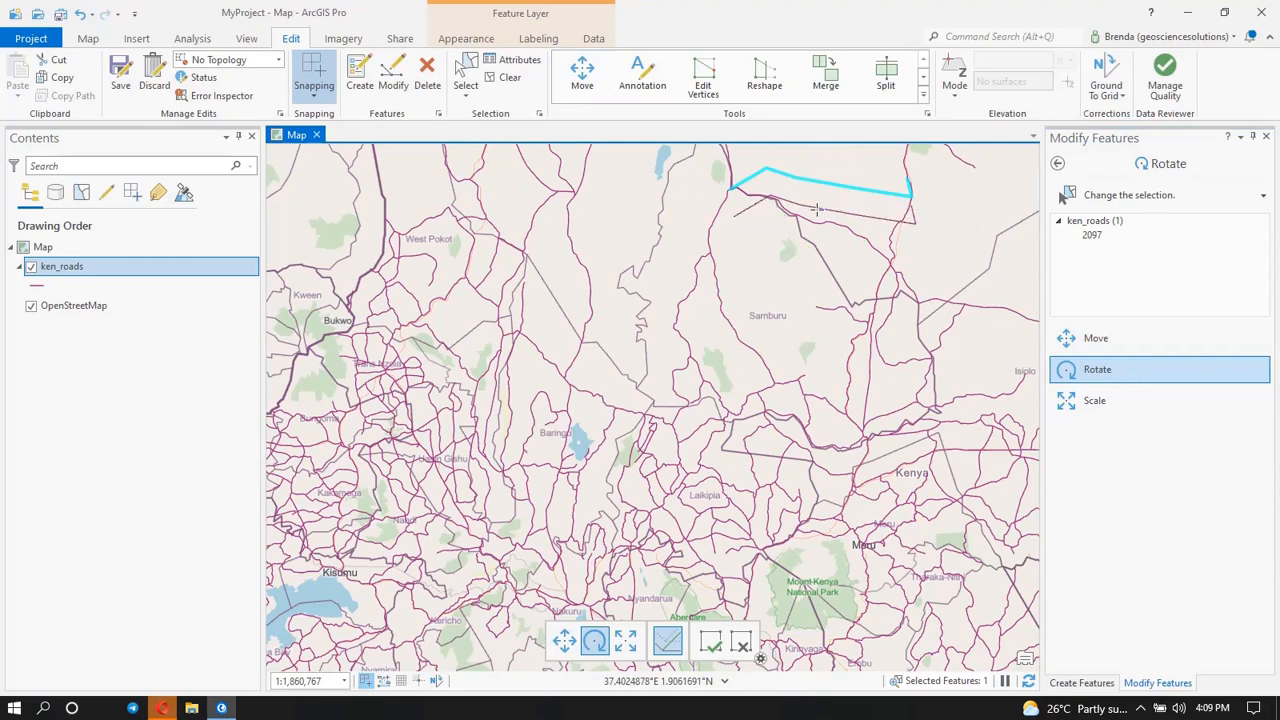
pyautogui.press('F2')
pyautogui.click(829, 210)
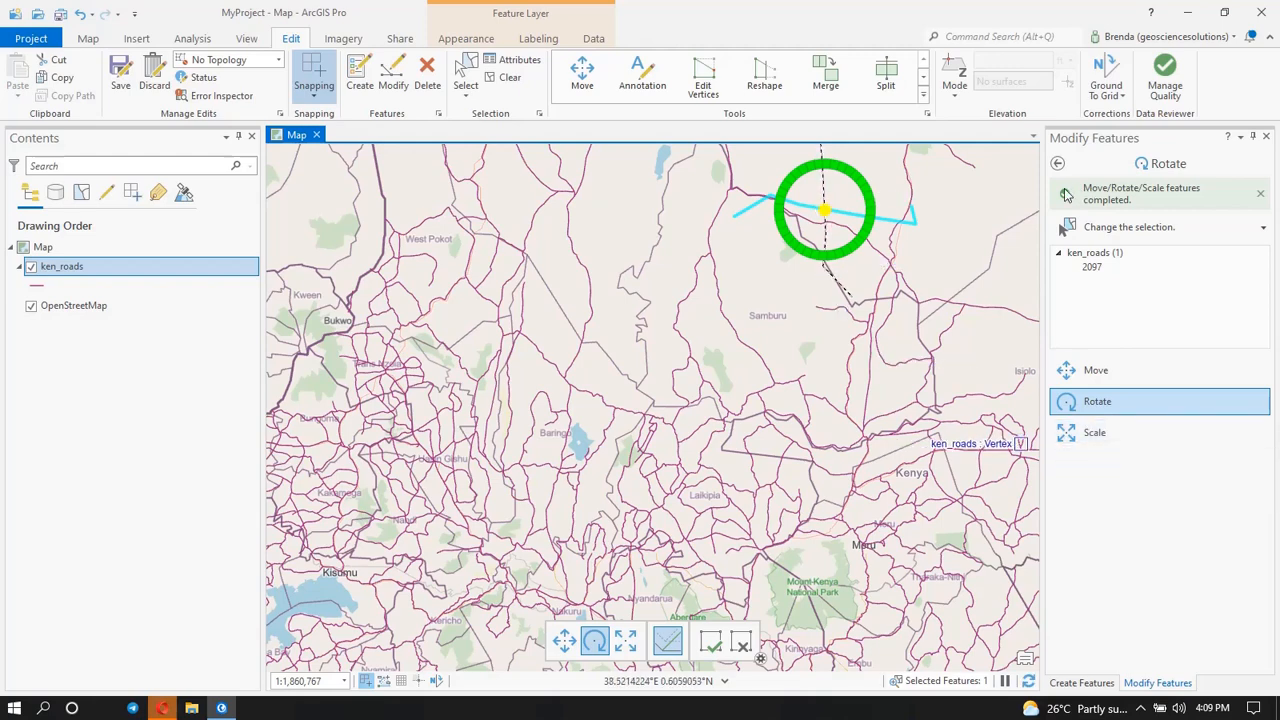
pyautogui.click(1257, 190)
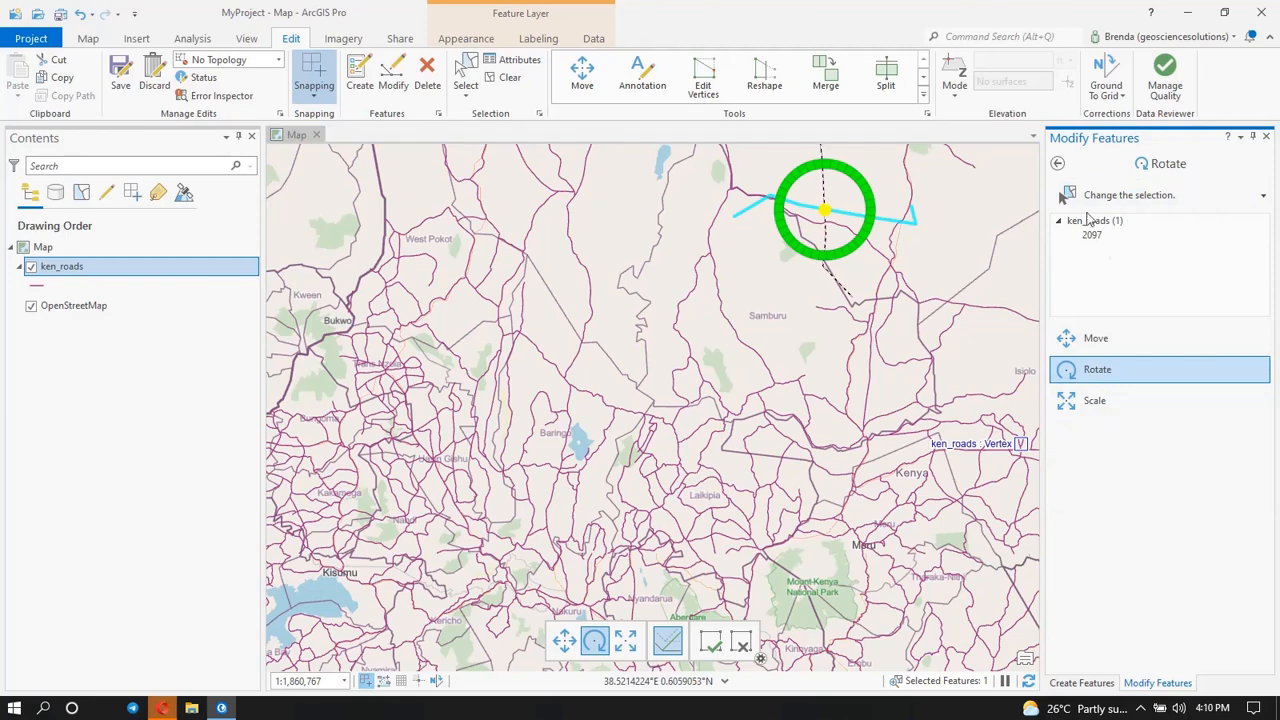
pyautogui.click(1058, 166)
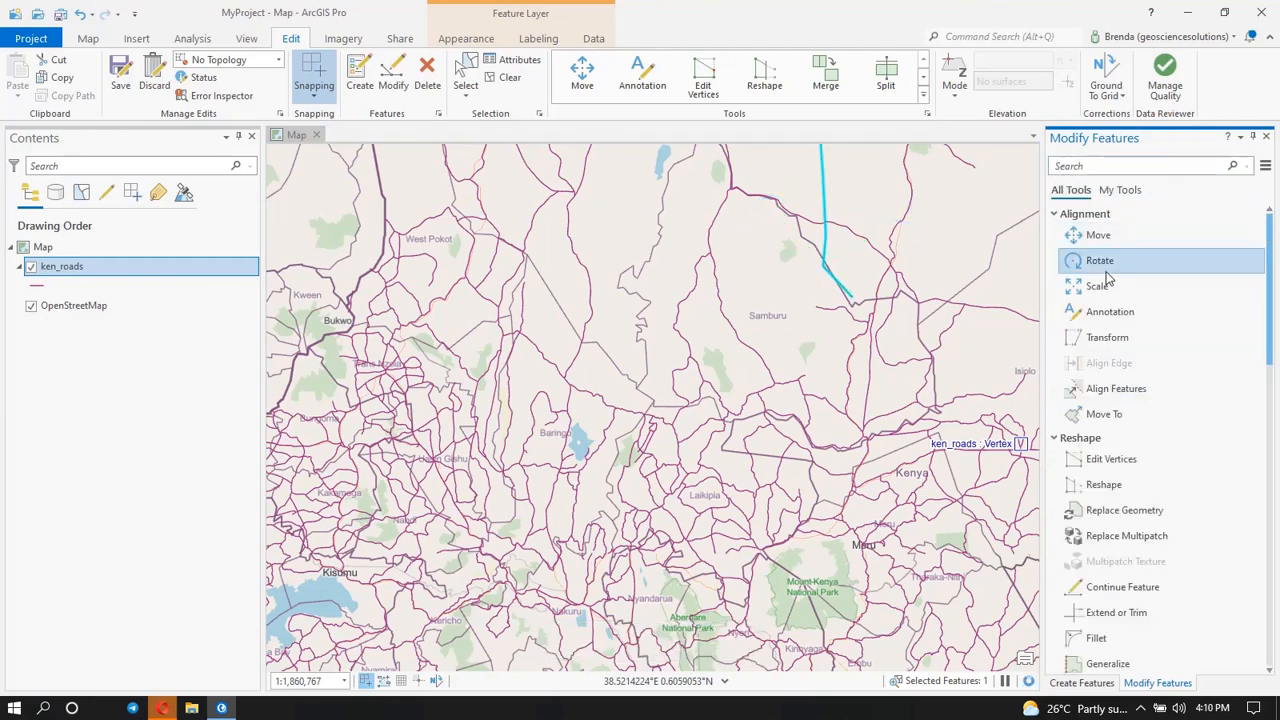
# Step: Start the Buffer tool and change its selection to the three ken_roads segments just west of Samburu
pyautogui.scroll(-2, 1078, 345)
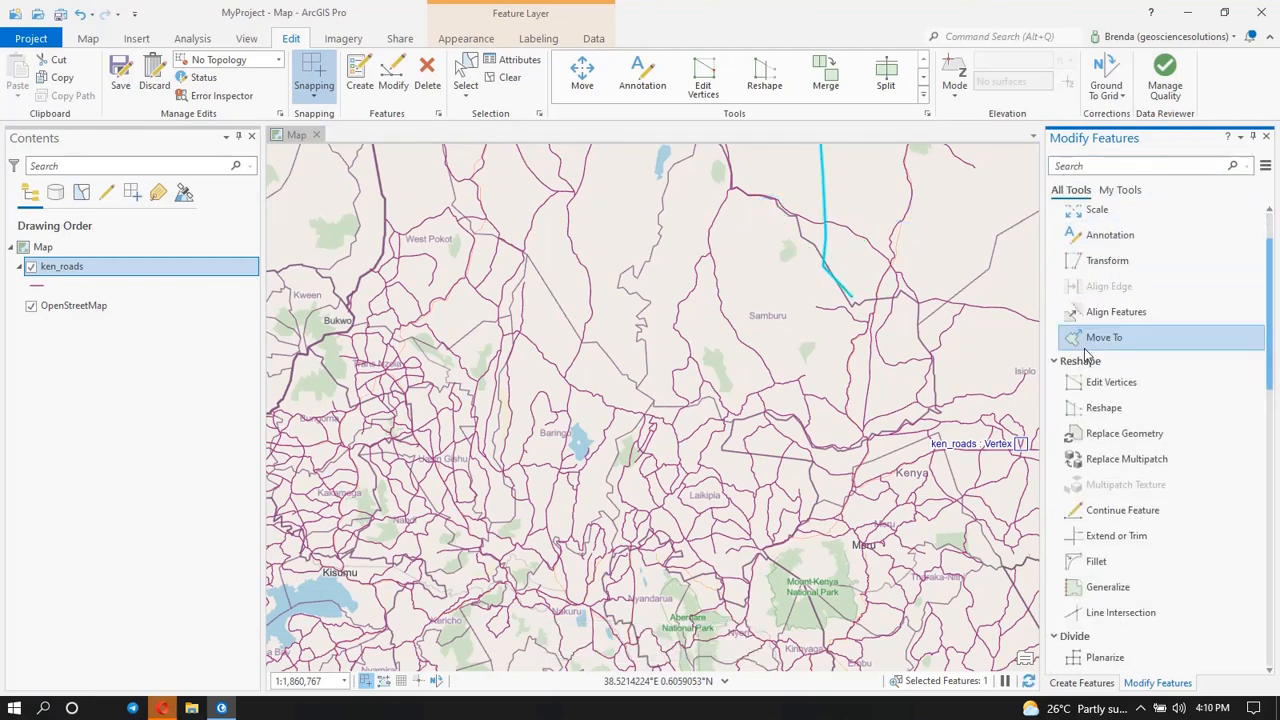
pyautogui.scroll(-2, 1105, 312)
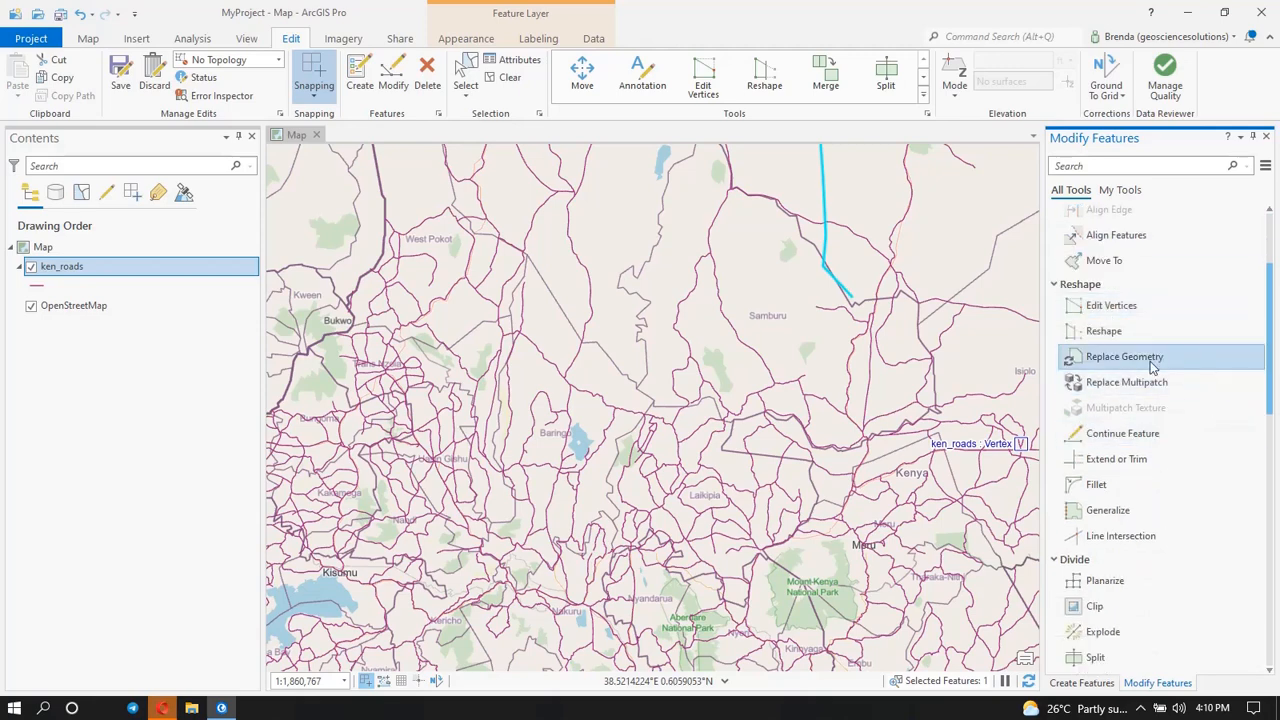
pyautogui.scroll(-3, 1157, 318)
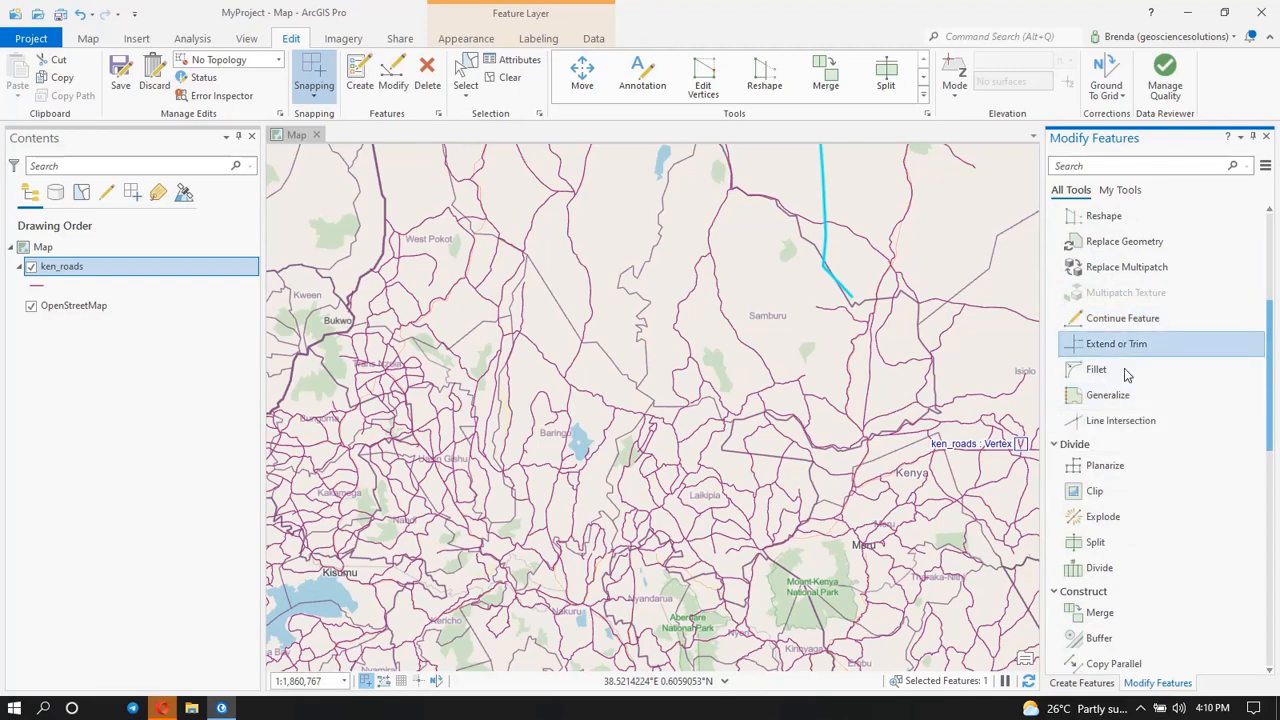
pyautogui.scroll(-3, 1128, 433)
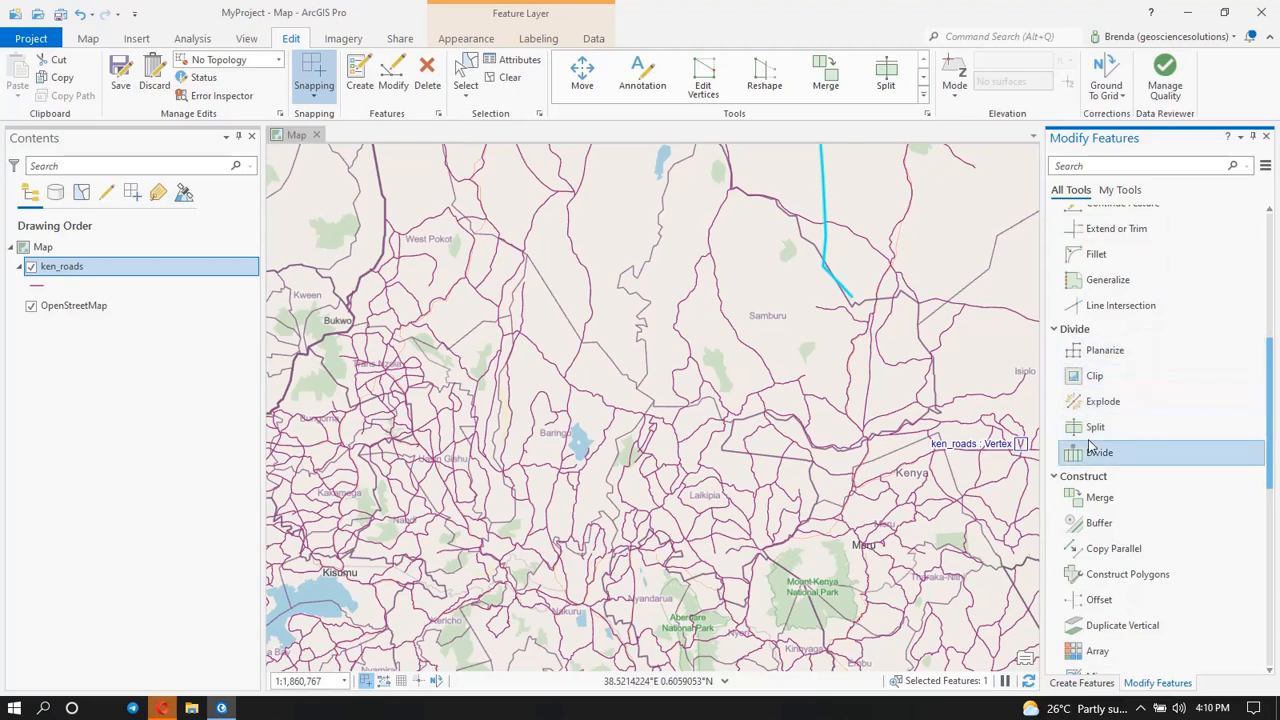
pyautogui.scroll(-2, 1134, 388)
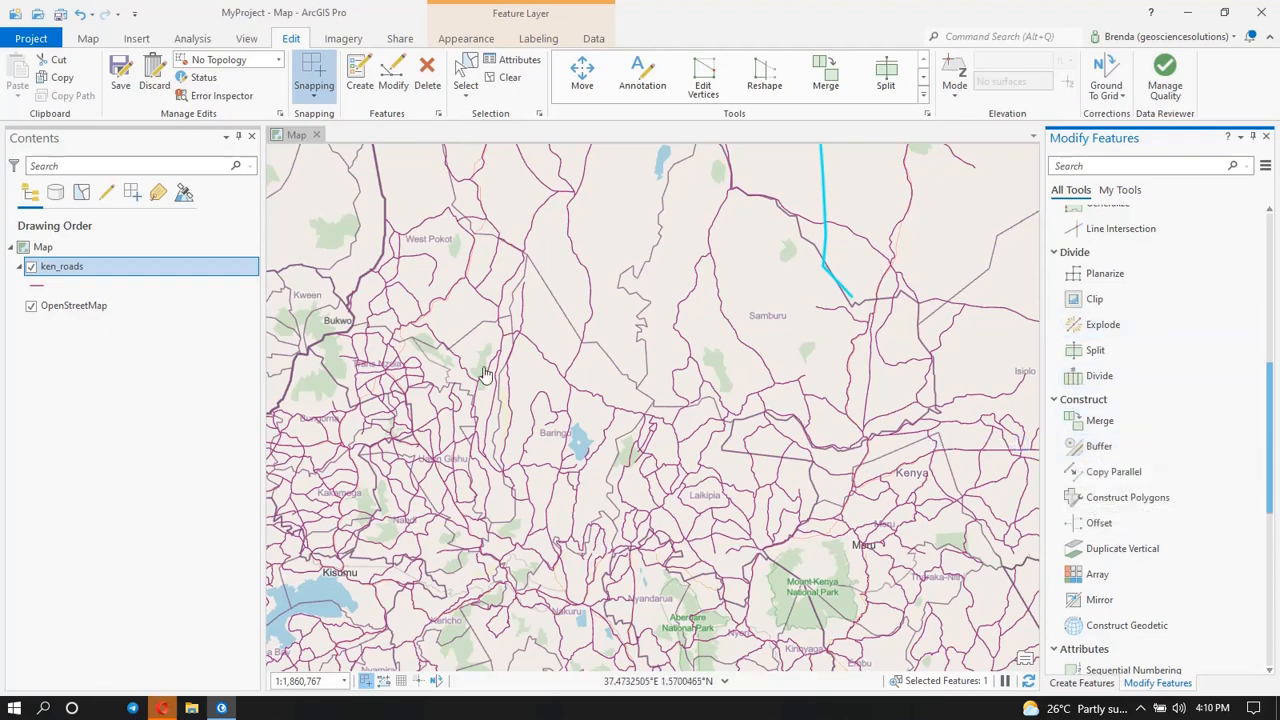
pyautogui.click(1110, 447)
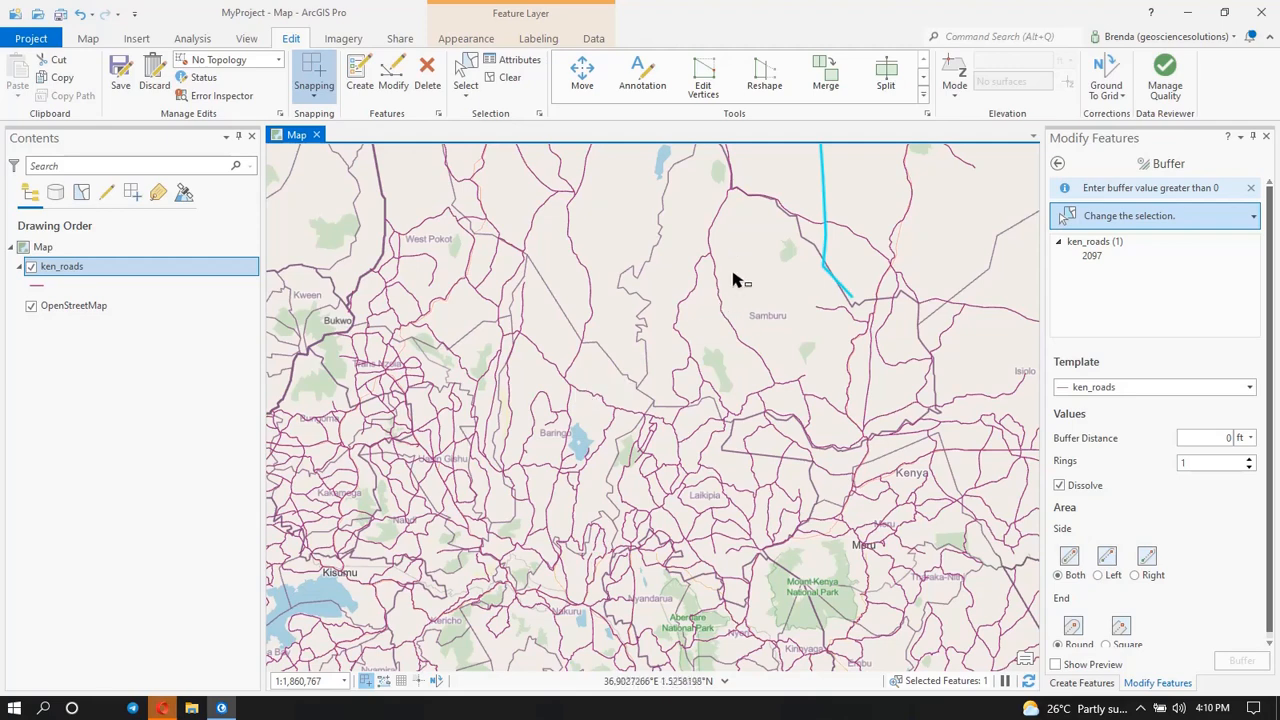
pyautogui.moveTo(735, 269); pyautogui.dragTo(692, 365)
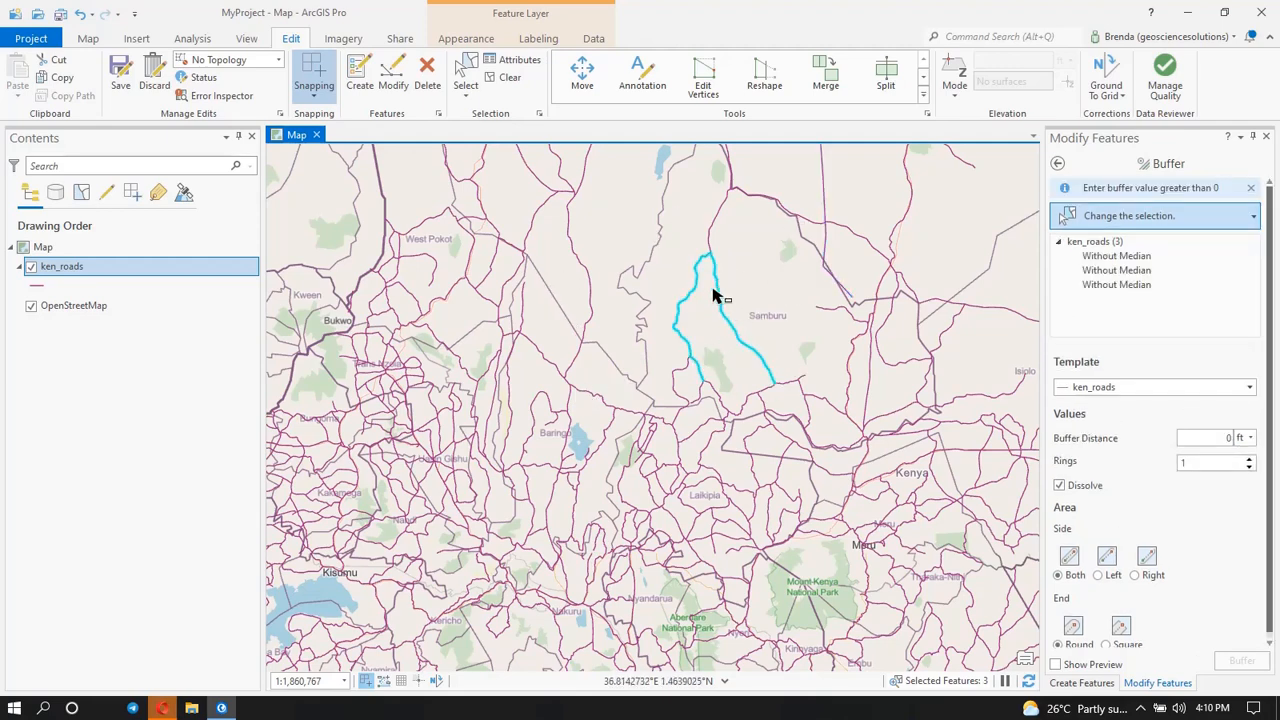
# Step: Buffer the selected roads by 20 m with one ring, using the ken_roads template
pyautogui.click(1249, 438)
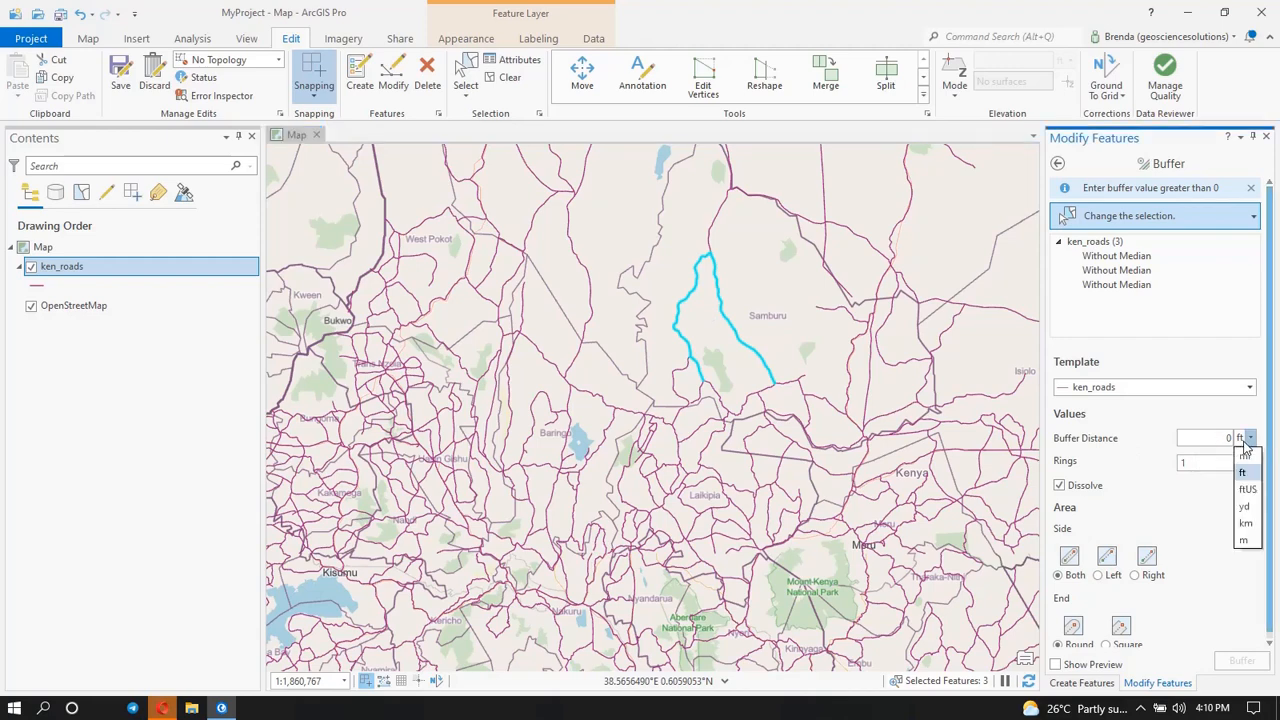
pyautogui.click(1244, 540)
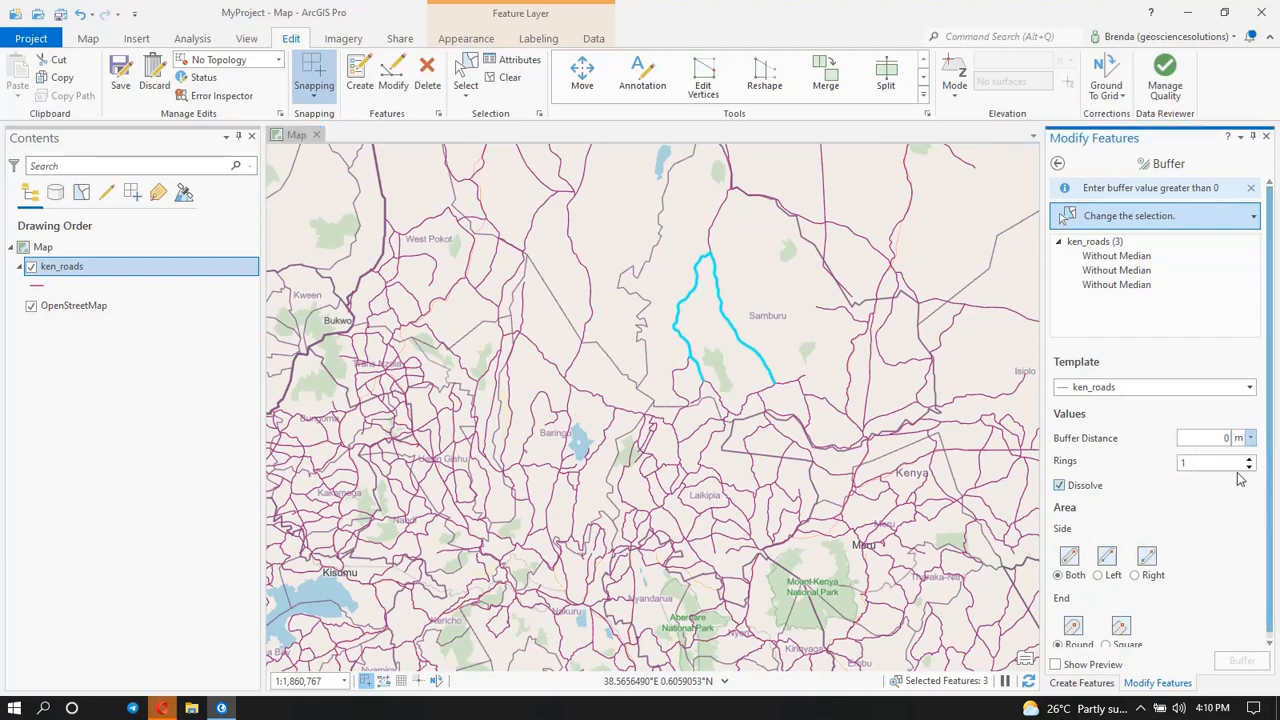
pyautogui.click(1225, 436)
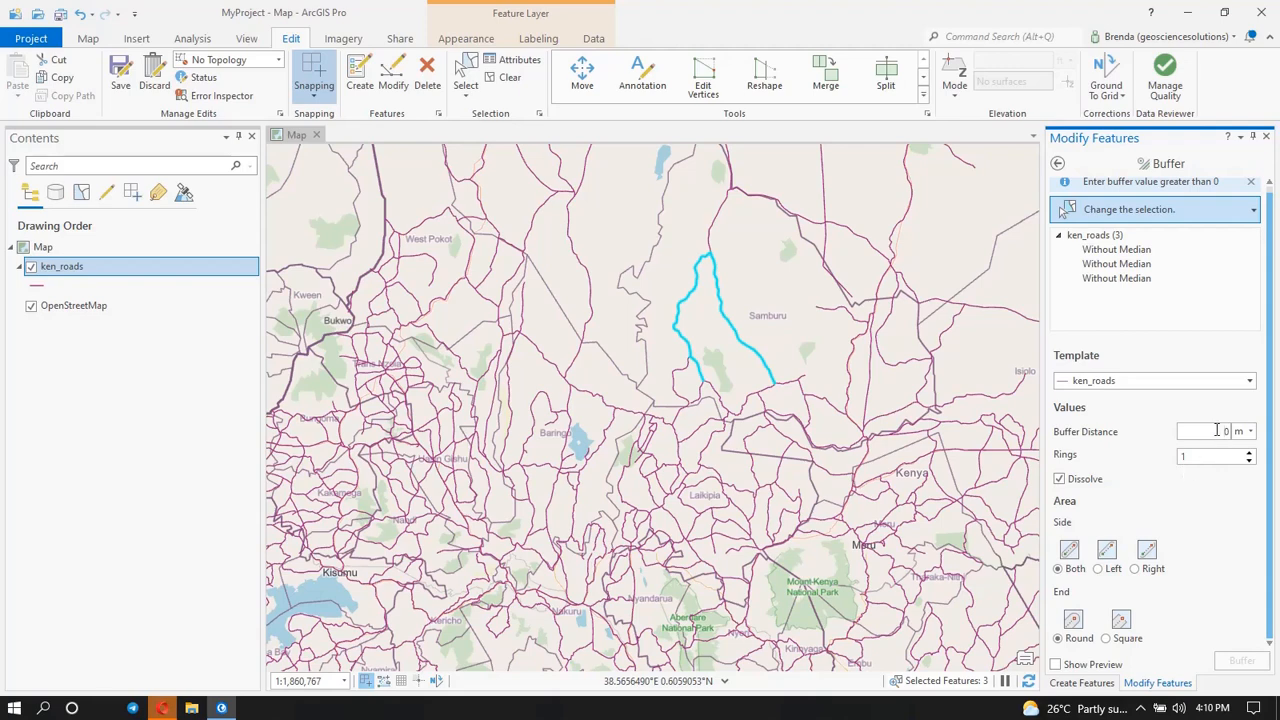
pyautogui.write('20')
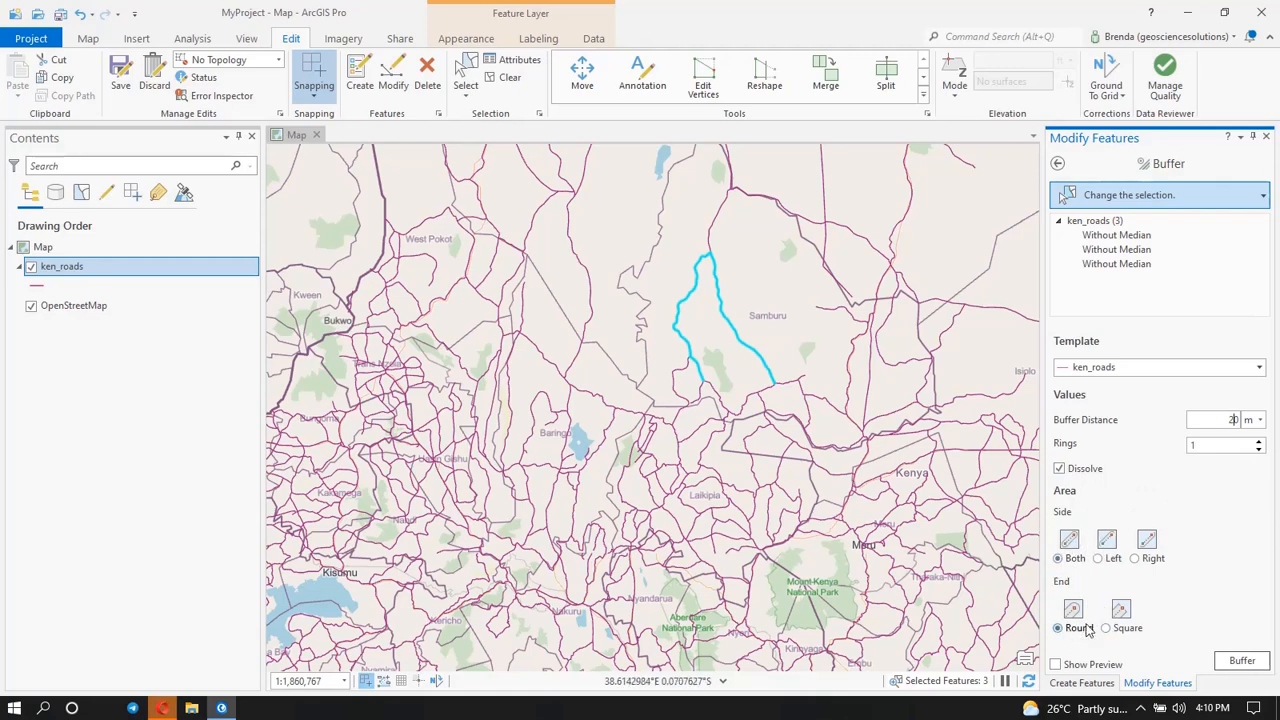
pyautogui.click(1240, 661)
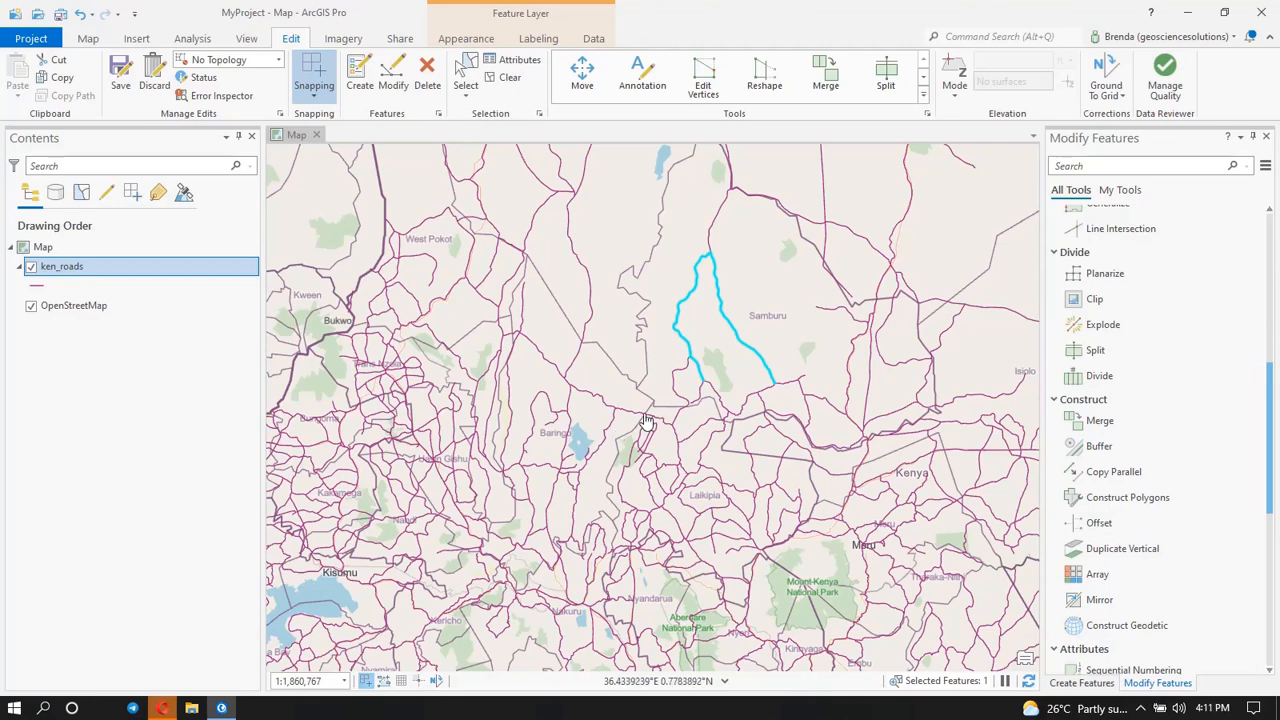
# Step: Examine the buffer outline along the road at close scale and return the map to the full ken_roads layer extent
pyautogui.scroll(5, 711, 312)
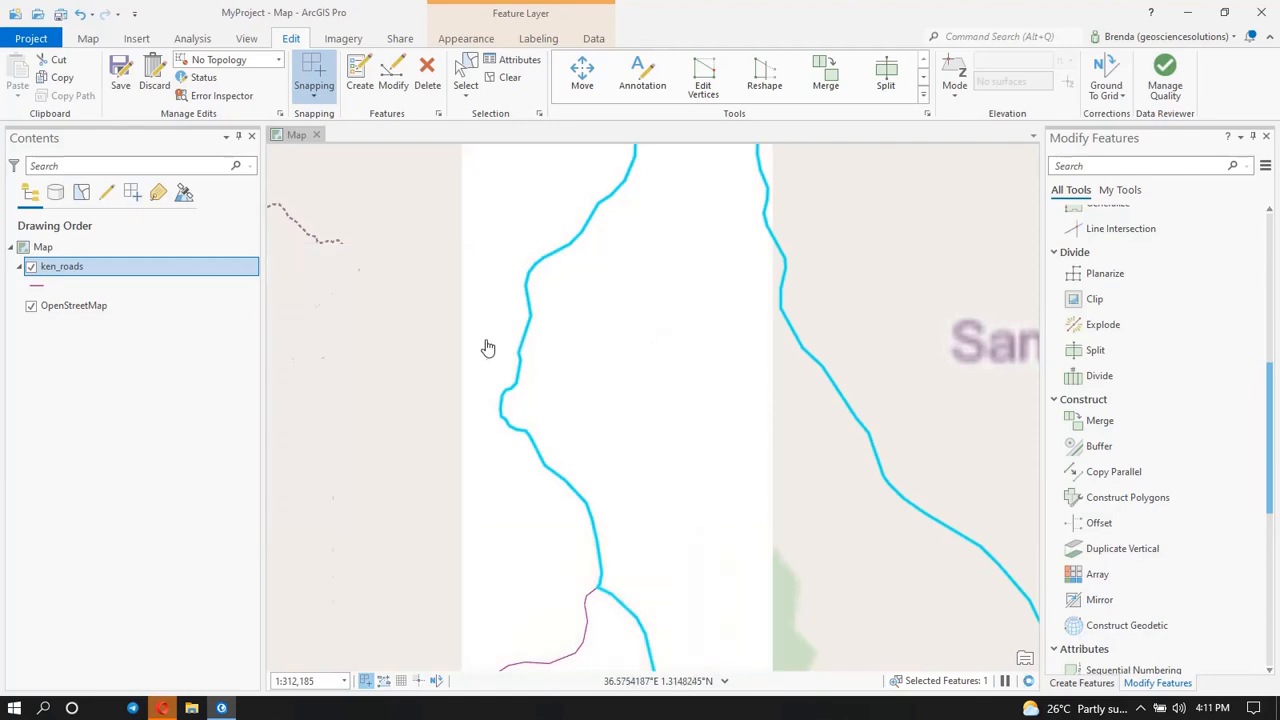
pyautogui.scroll(12, 506, 342)
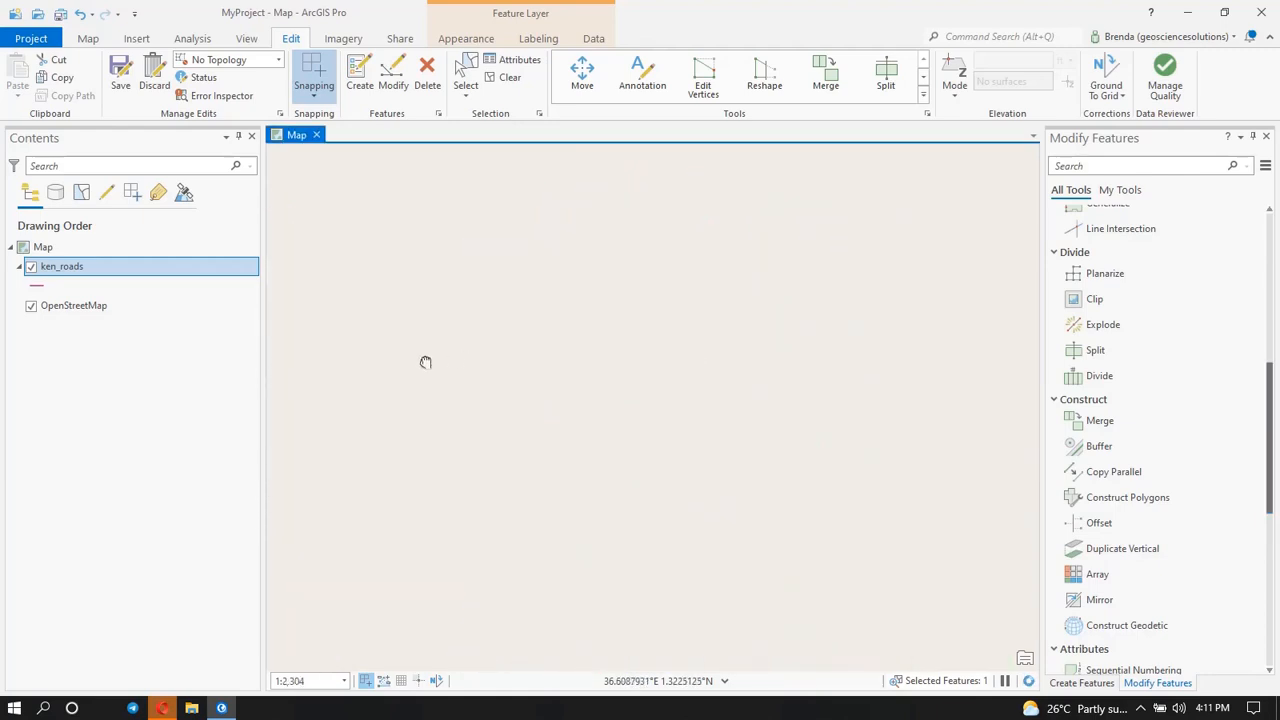
pyautogui.scroll(-4, 481, 374)
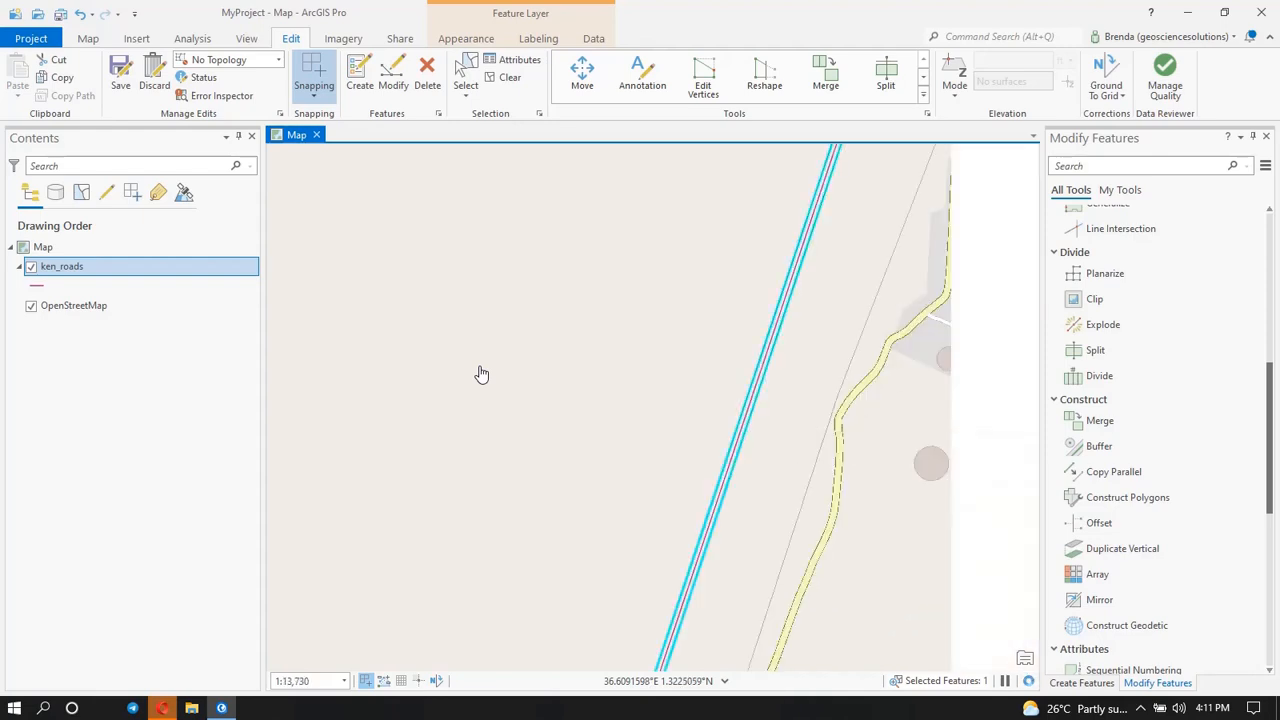
pyautogui.scroll(2, 778, 324)
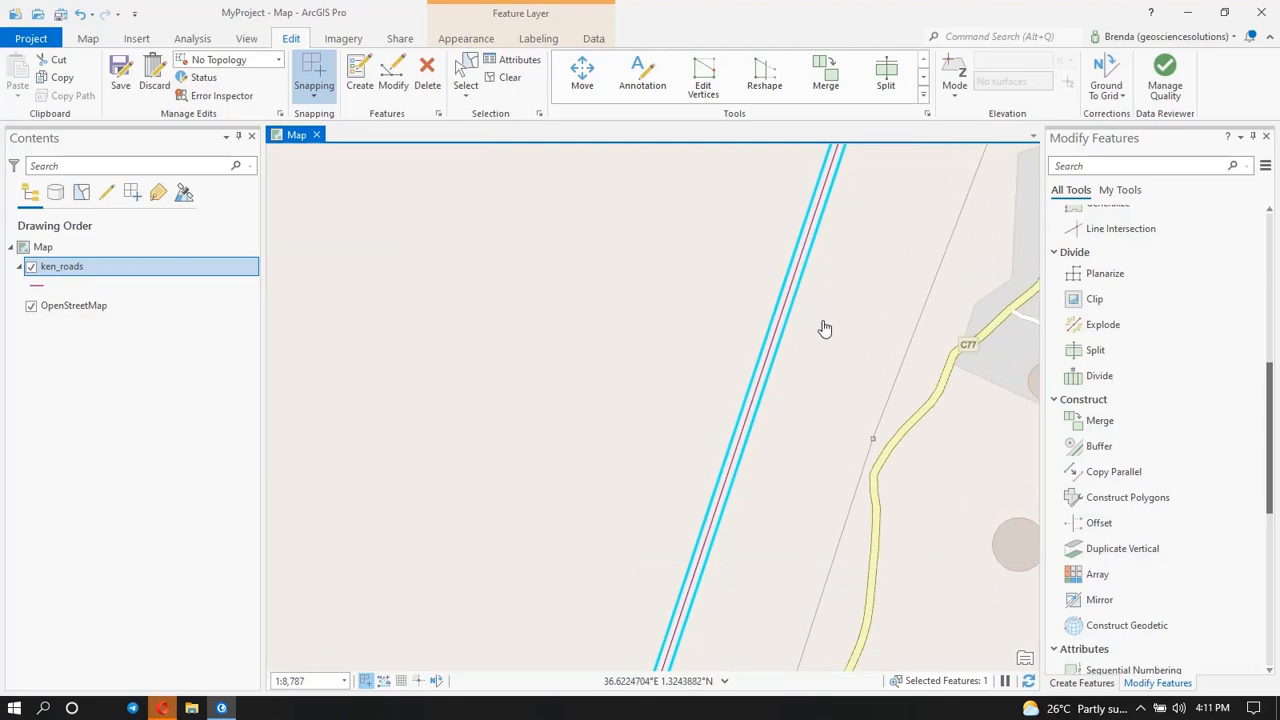
pyautogui.scroll(4, 643, 394)
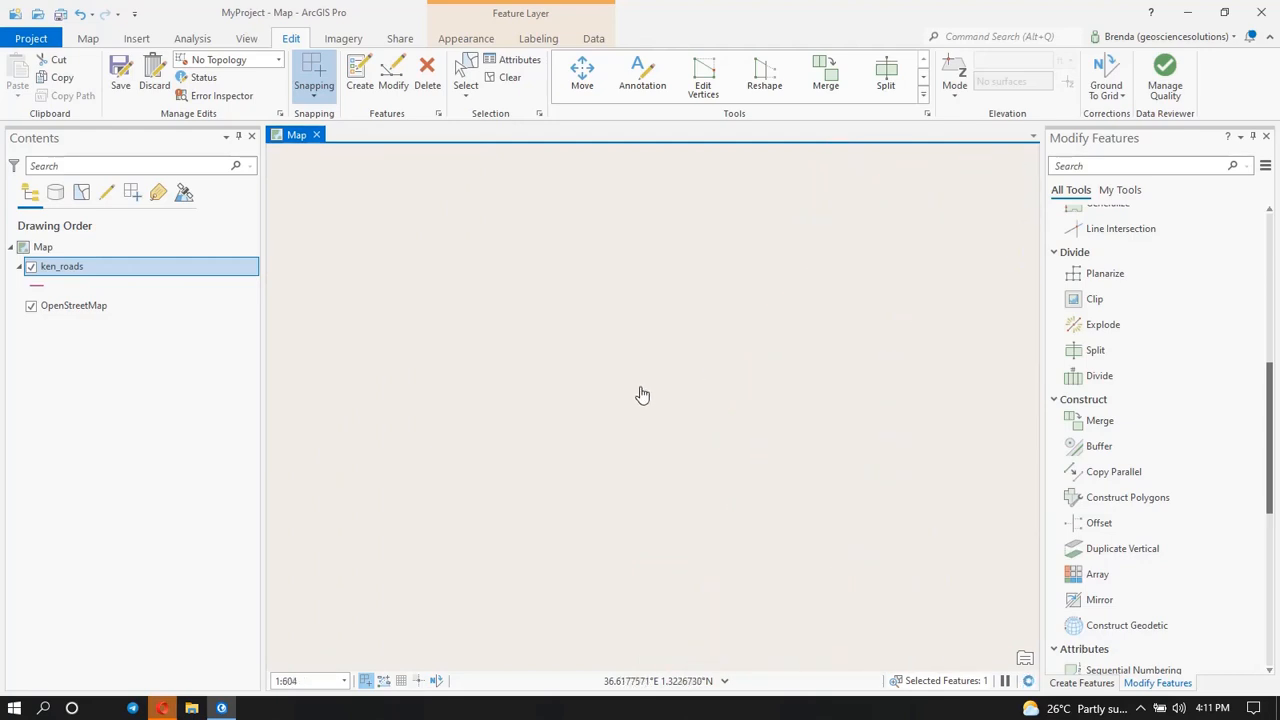
pyautogui.scroll(-6, 643, 395)
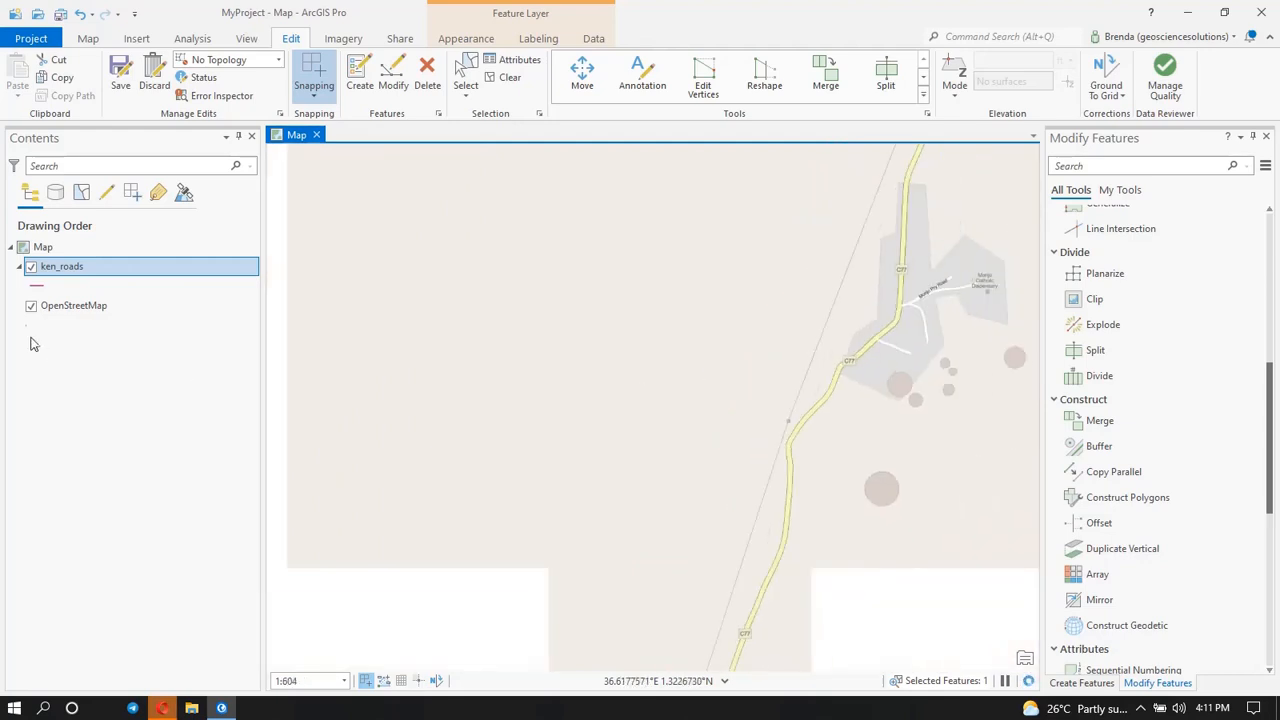
pyautogui.click(85, 255)
pyautogui.click(78, 270)
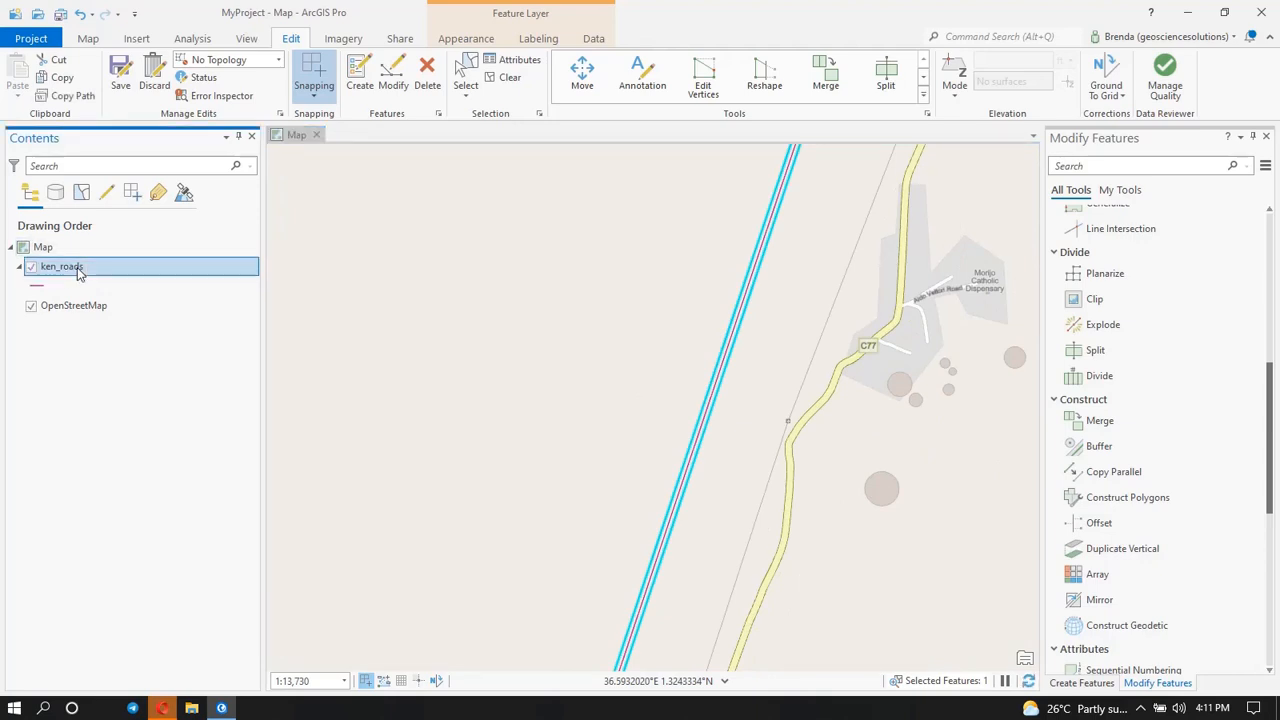
pyautogui.rightClick(80, 272)
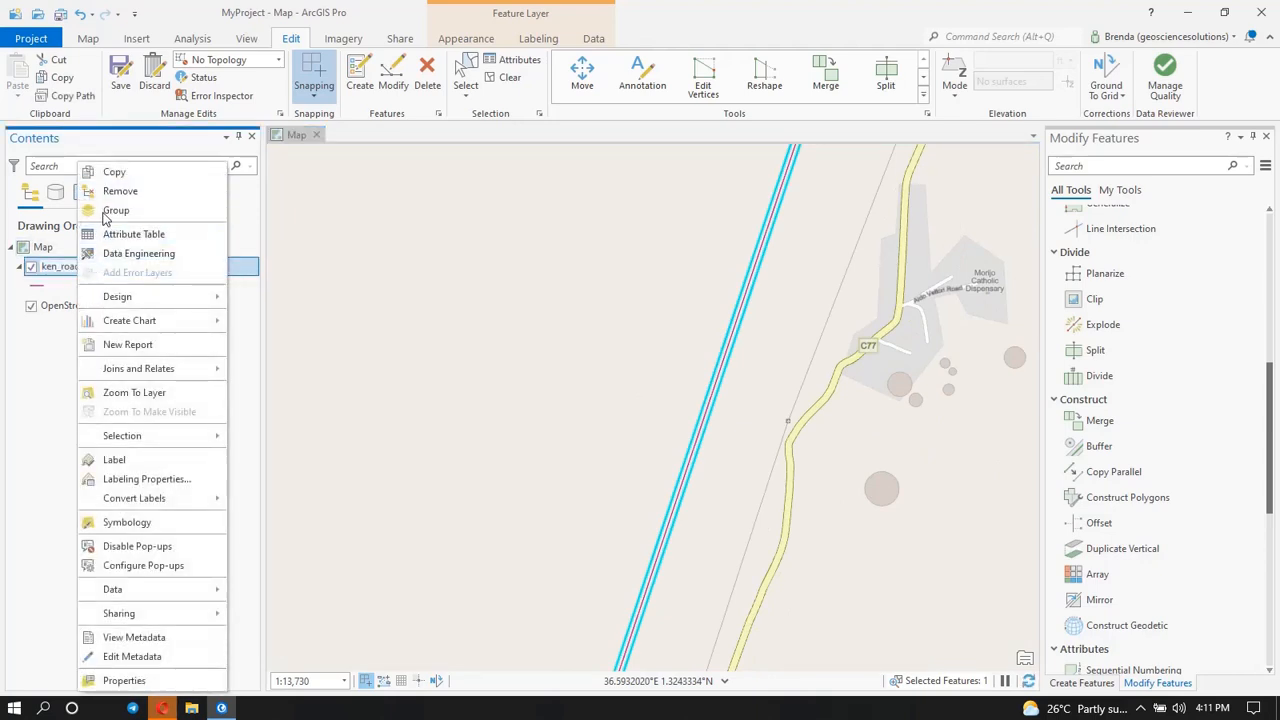
pyautogui.click(135, 394)
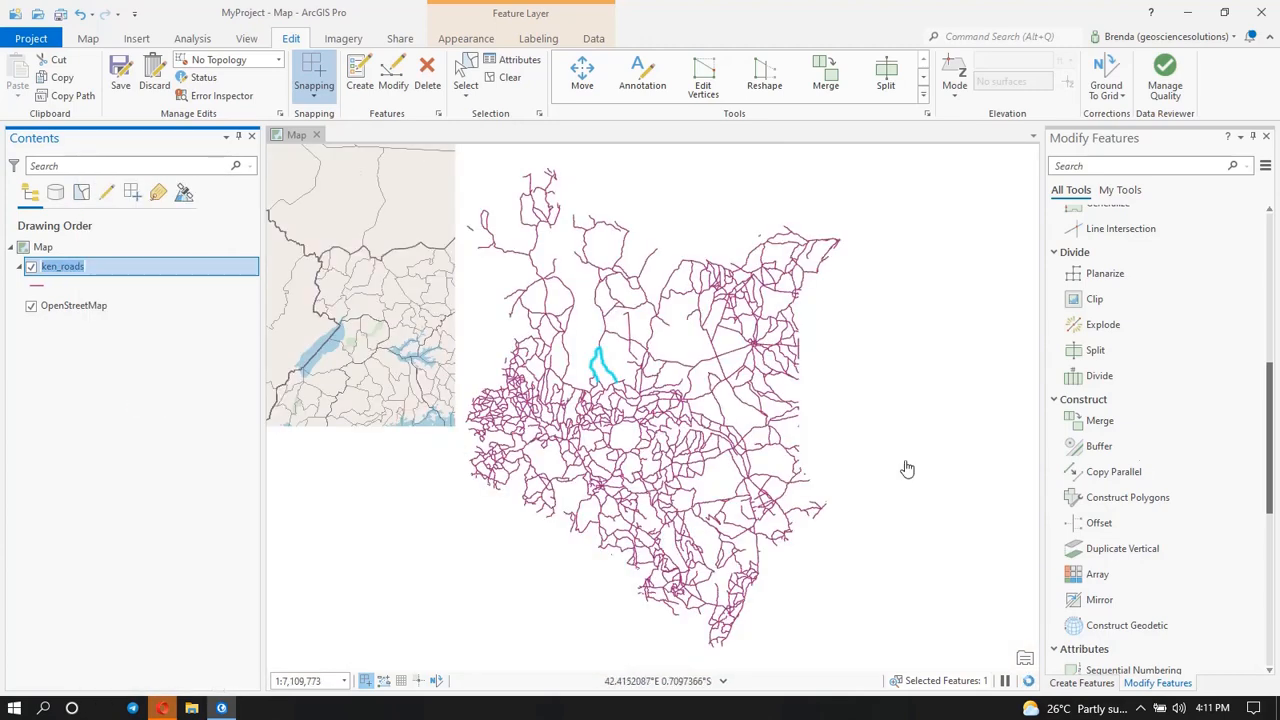
pyautogui.scroll(-3, 1105, 492)
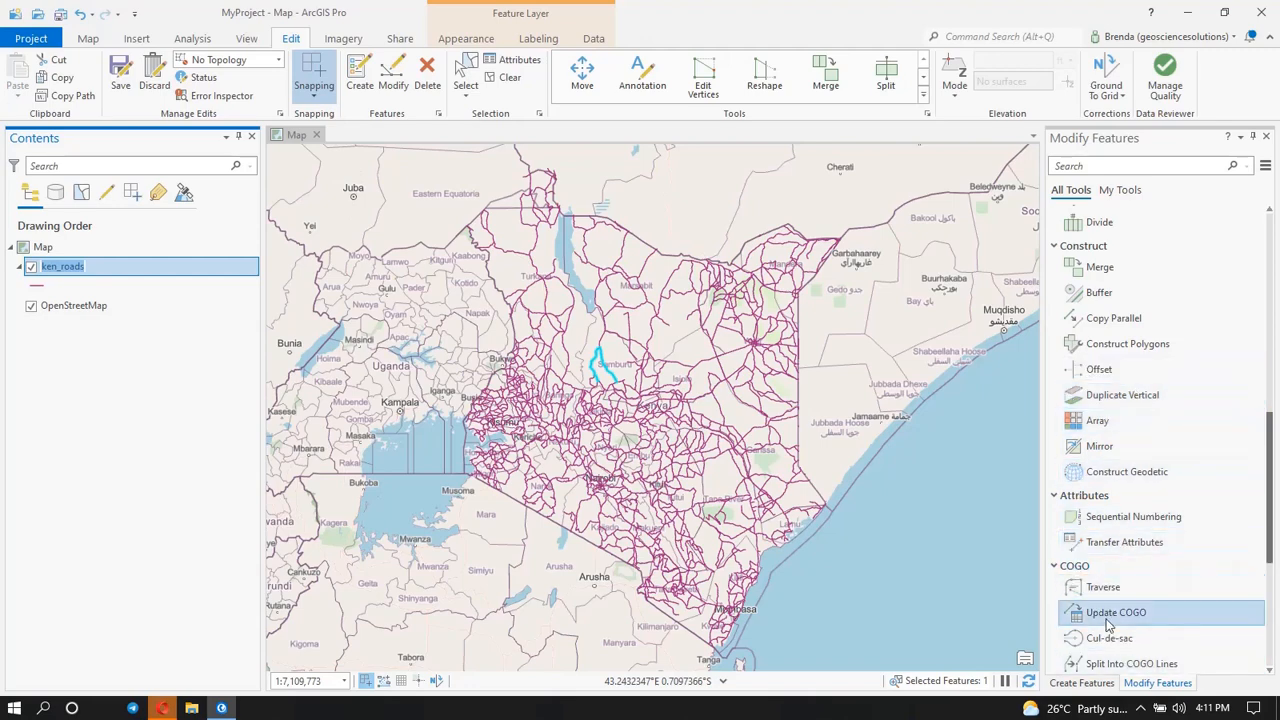
pyautogui.scroll(5, 1078, 312)
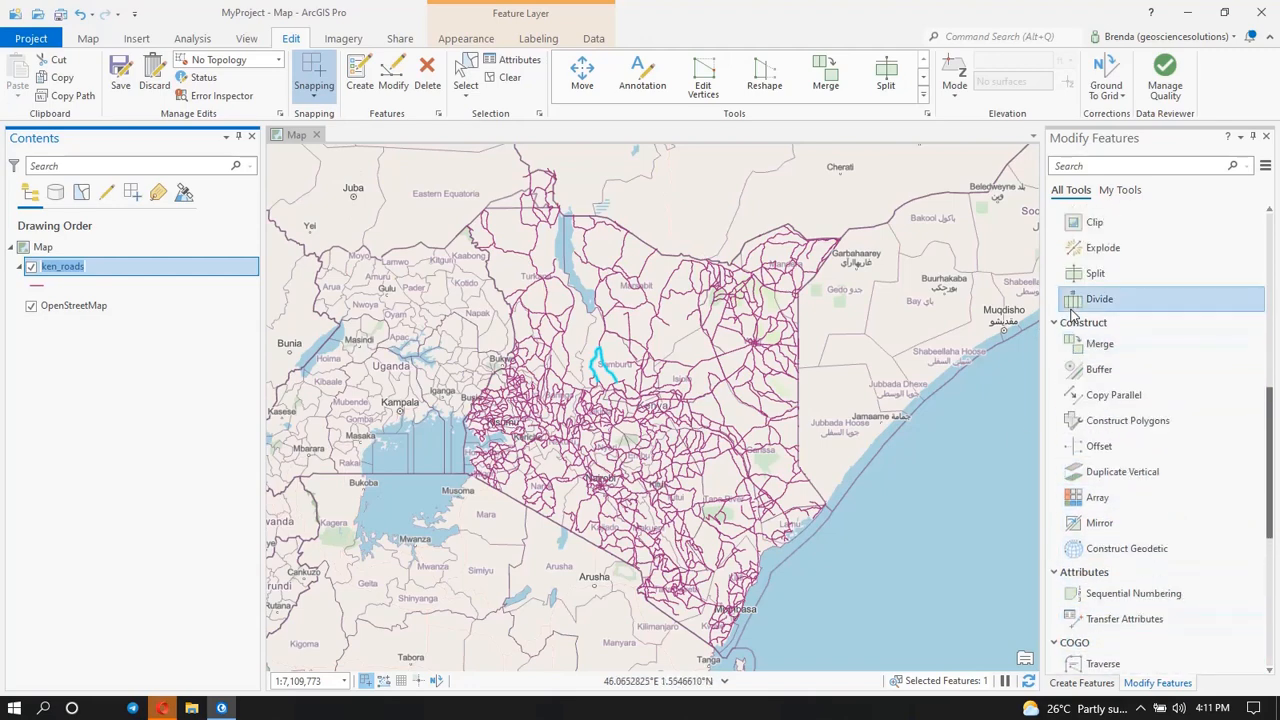
pyautogui.scroll(8, 1075, 305)
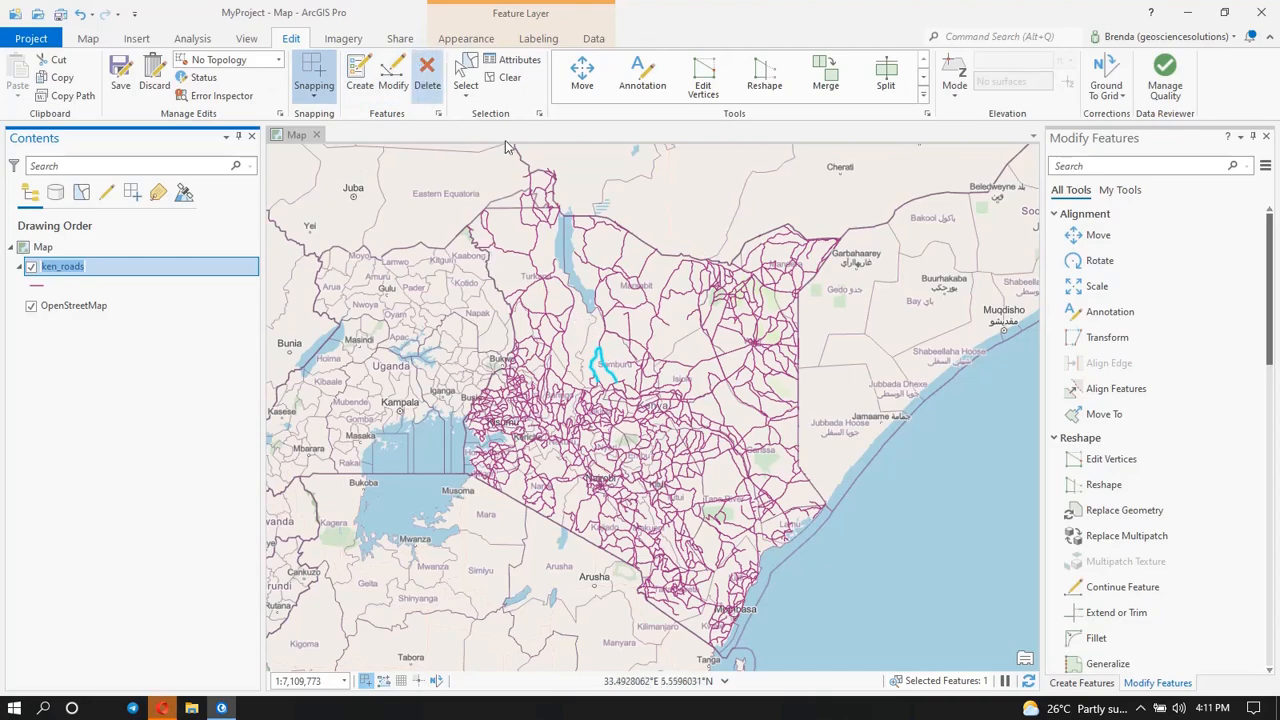
# Step: Select the drawn road line north of Samburu and delete it
pyautogui.scroll(1, 697, 323)
pyautogui.scroll(5, 697, 323)
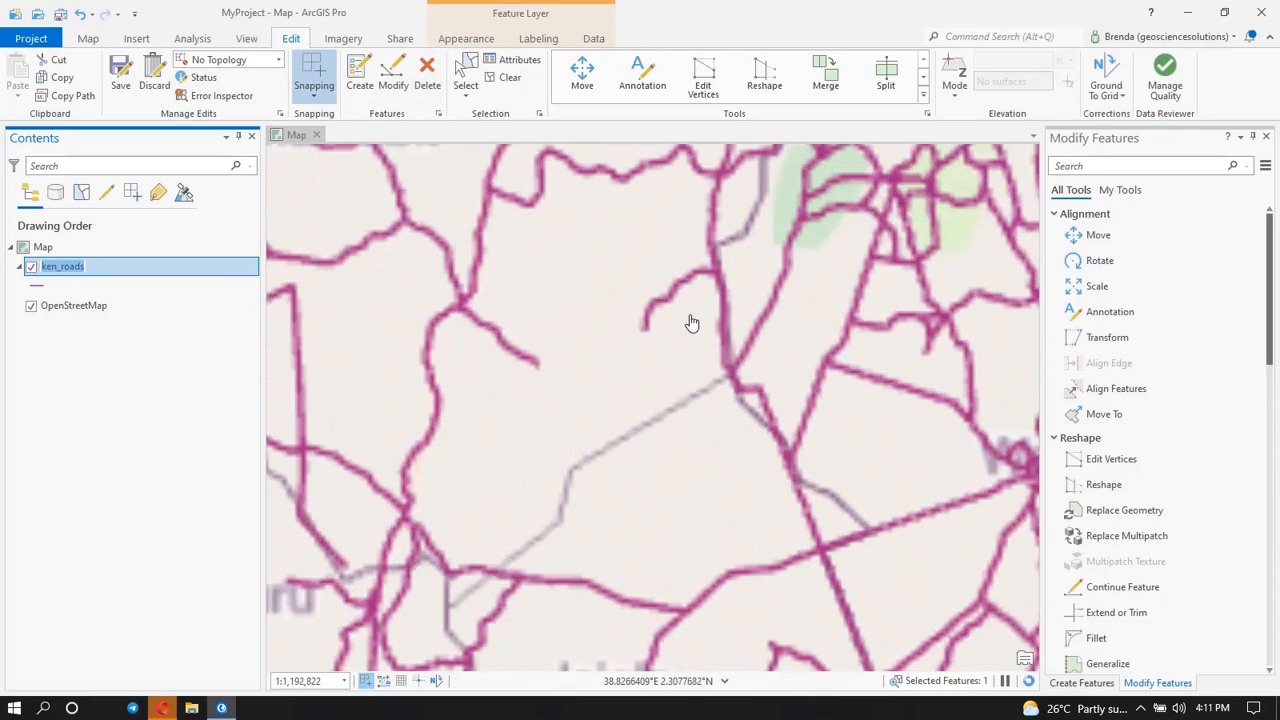
pyautogui.scroll(-4, 669, 334)
pyautogui.scroll(-2, 561, 383)
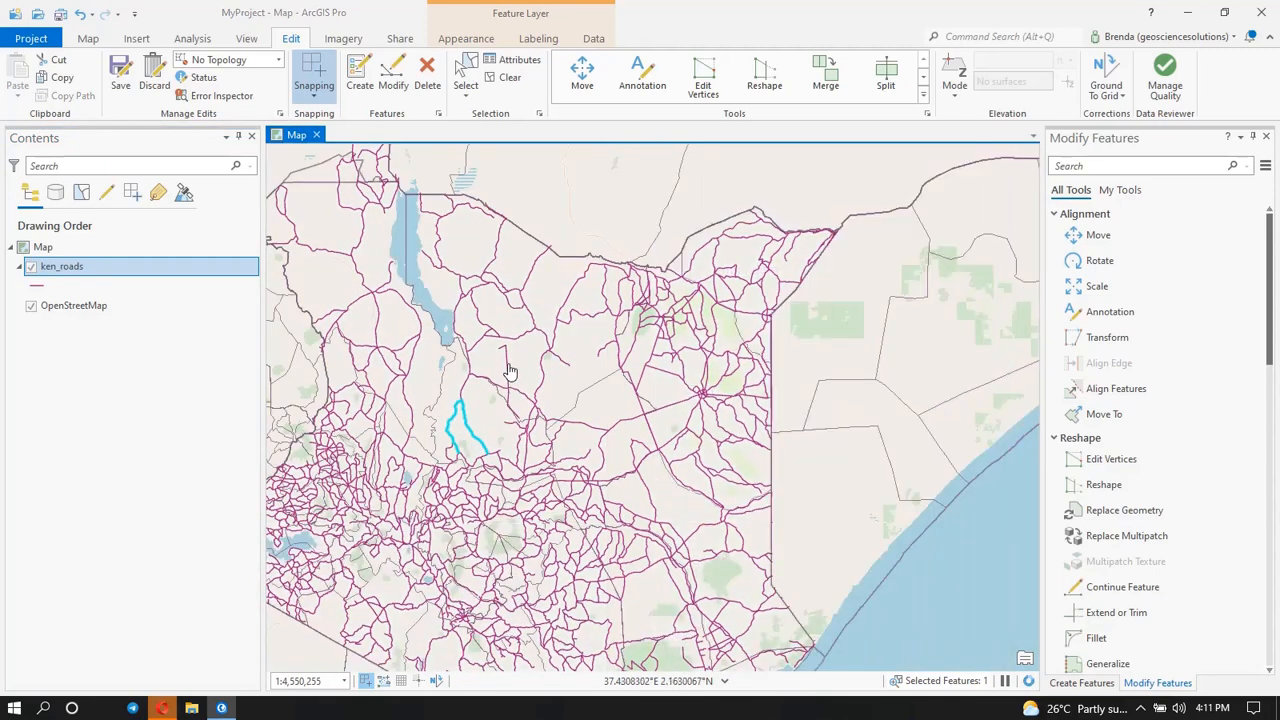
pyautogui.click(509, 371)
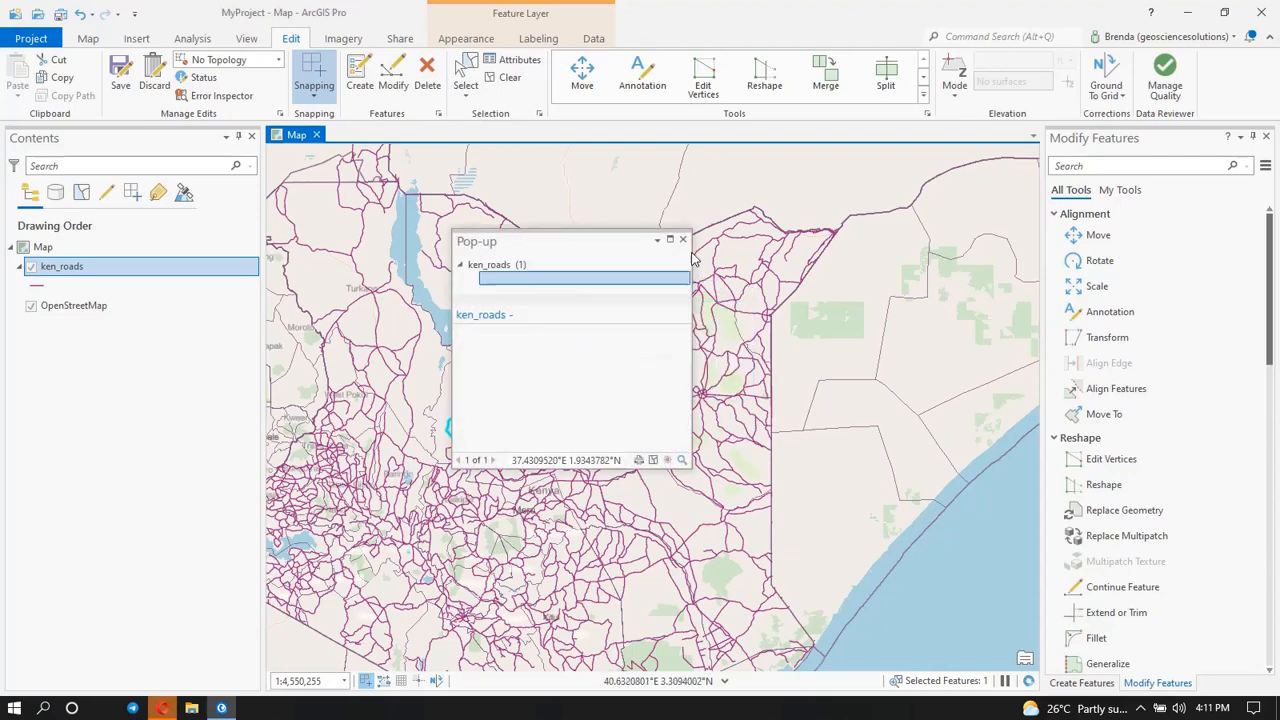
pyautogui.click(683, 240)
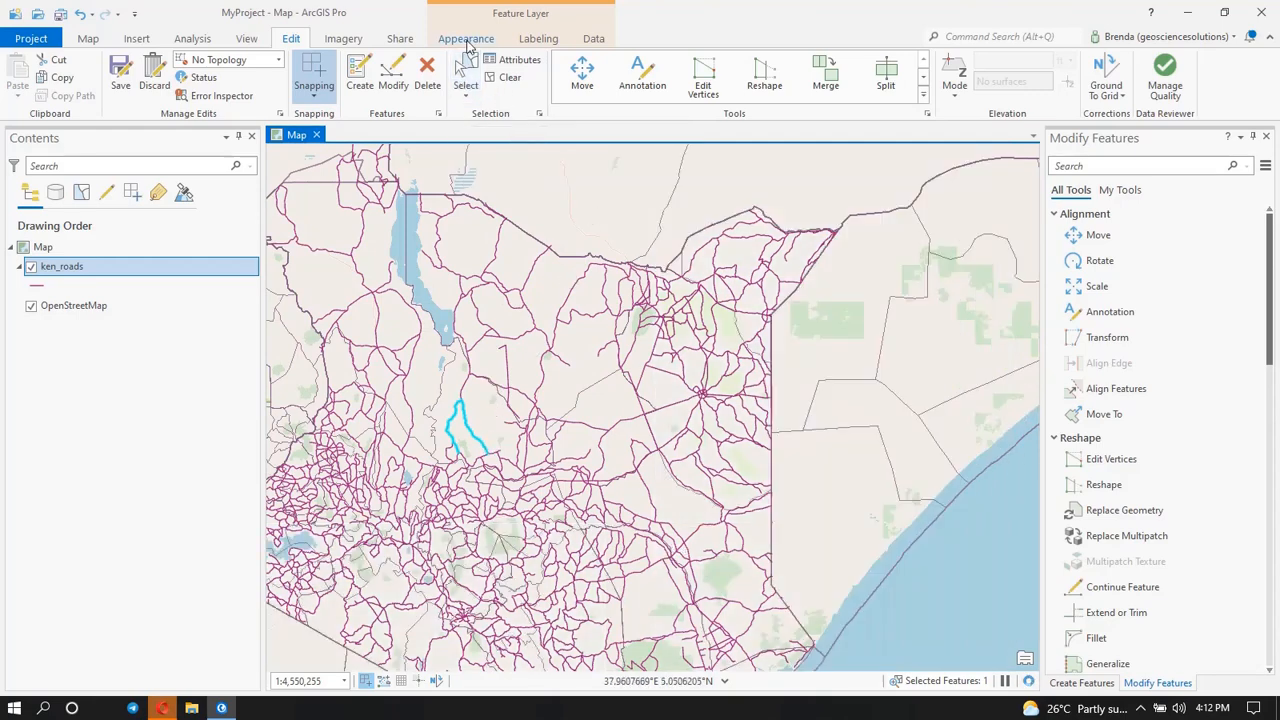
pyautogui.click(468, 72)
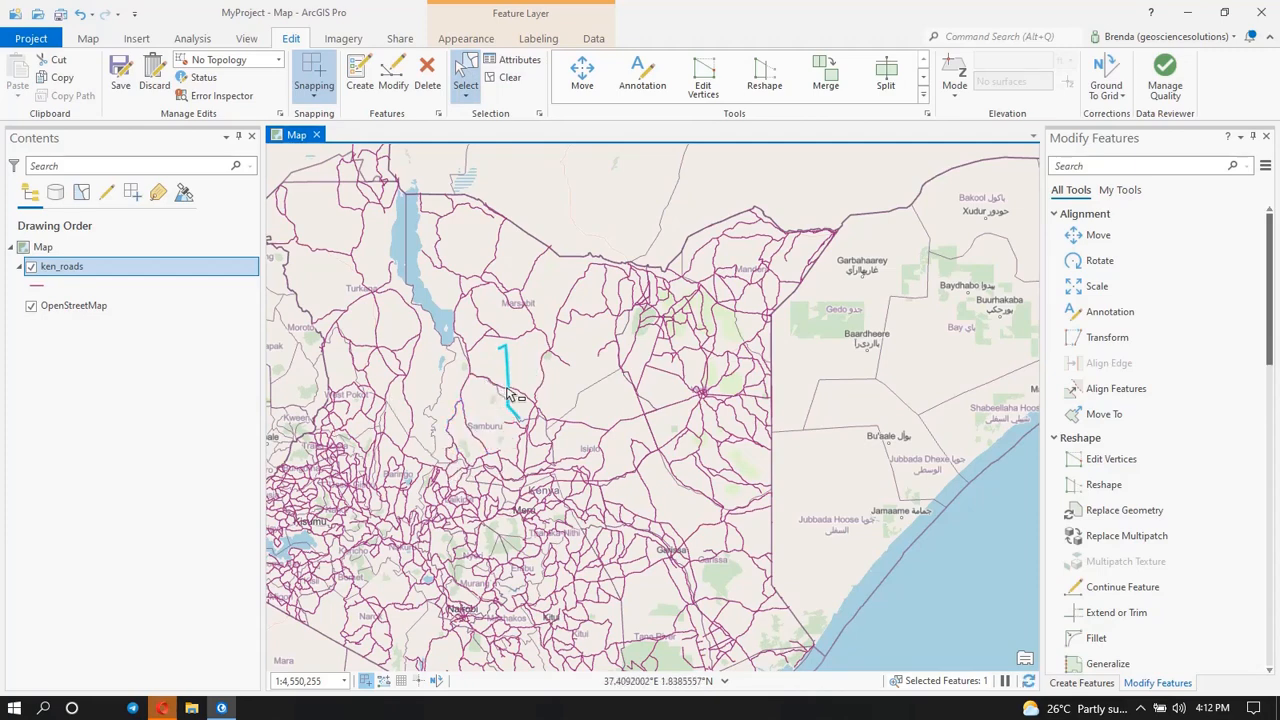
pyautogui.click(427, 75)
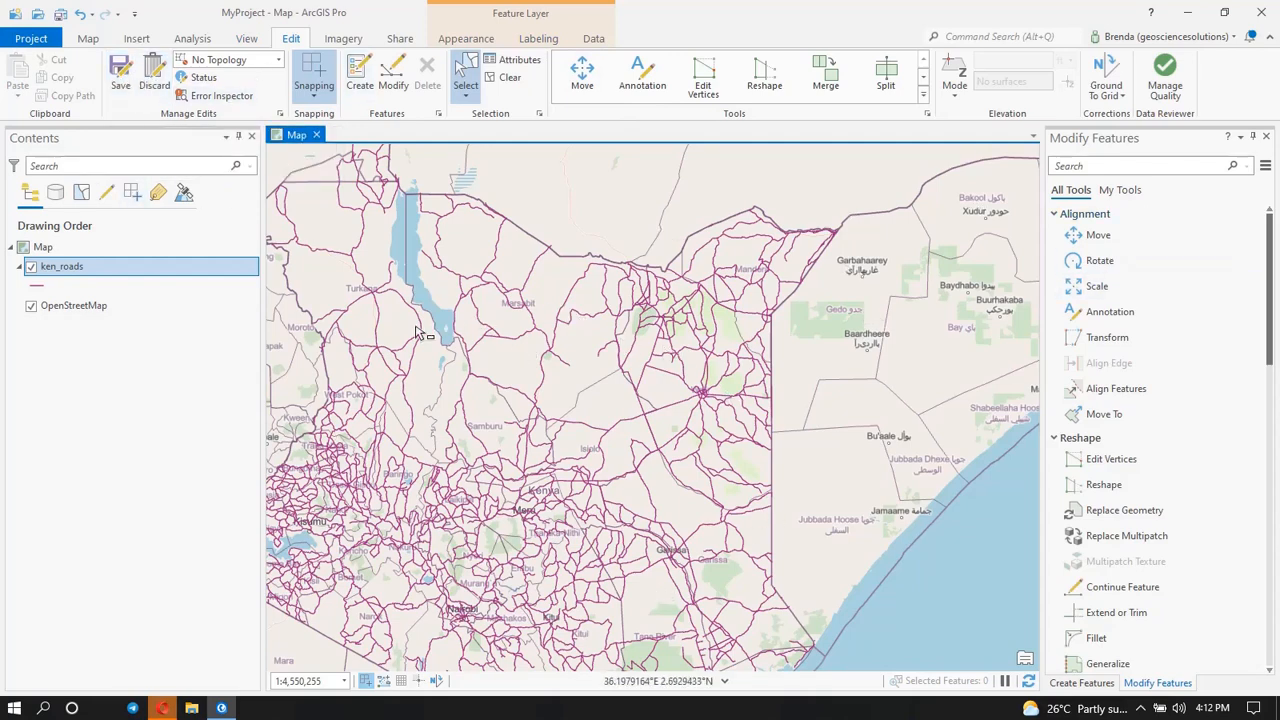
# Step: Select the three connected road segments southwest of the long lake, below Turkana
pyautogui.moveTo(372, 358); pyautogui.dragTo(425, 367)
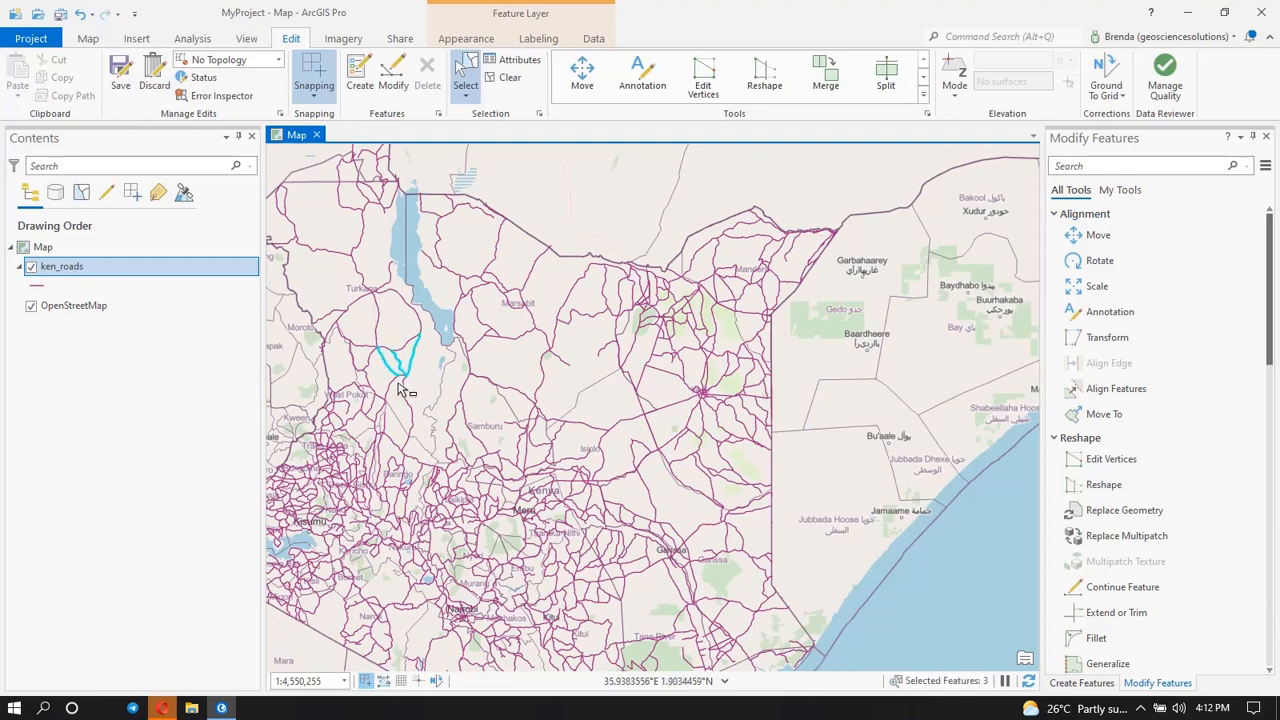